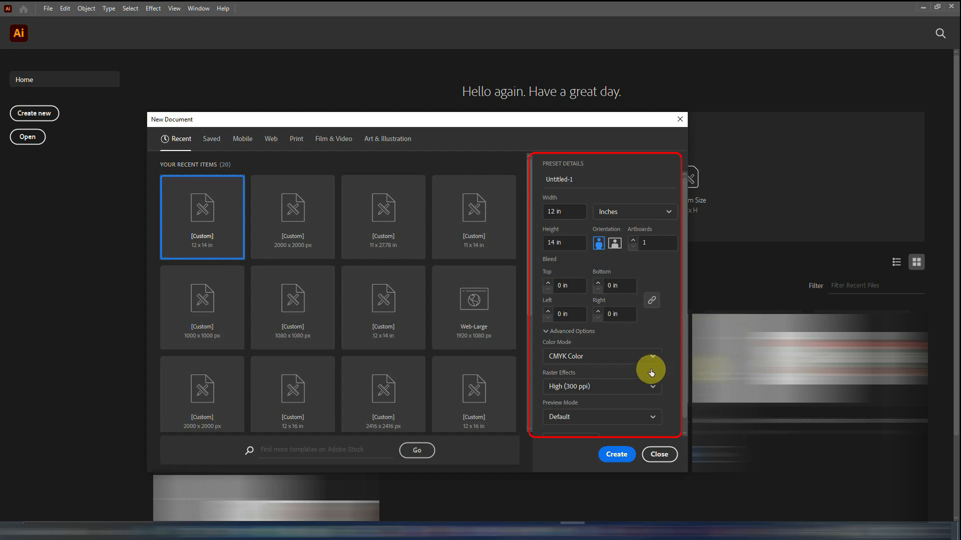
Create a 12 × 14 in CMYK document at 300 ppi and set the default colours to black fill without stroke.
click(615, 454)
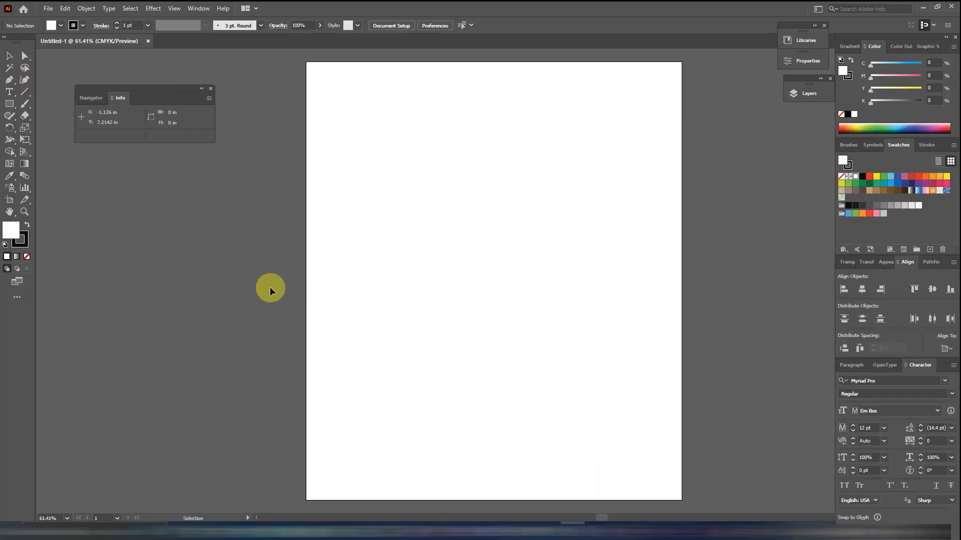
click(23, 243)
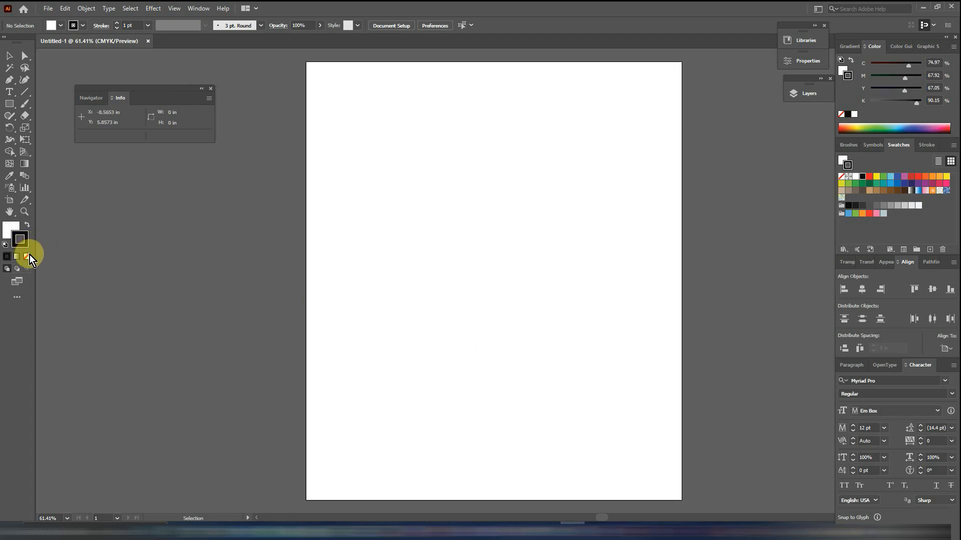
click(27, 257)
click(11, 230)
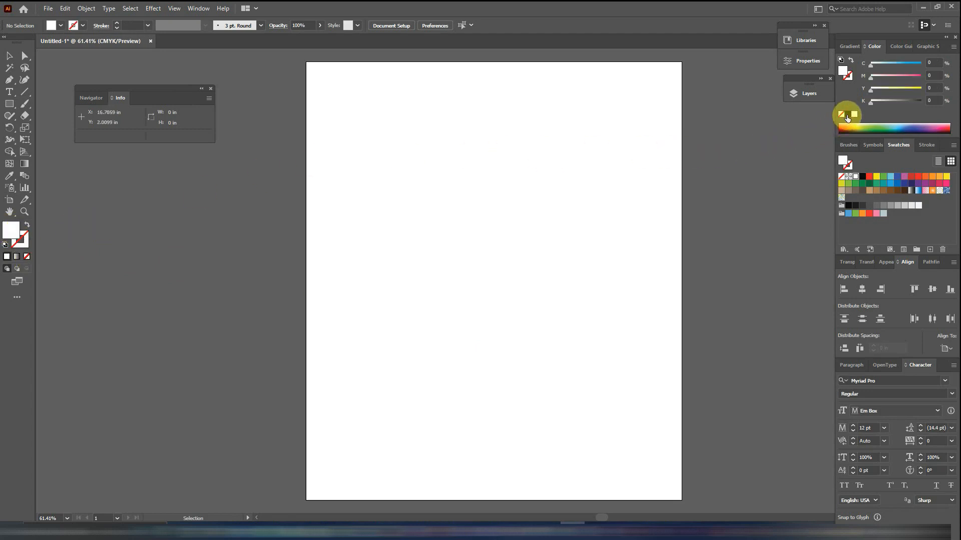
click(847, 114)
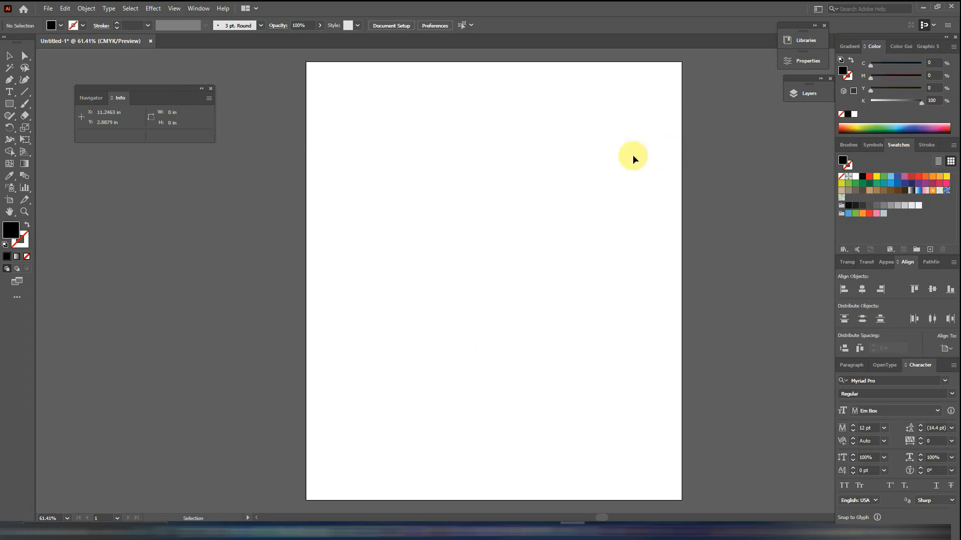
Create a black rectangle 12 in wide and 14 in high with the Rectangle tool.
click(10, 103)
click(430, 193)
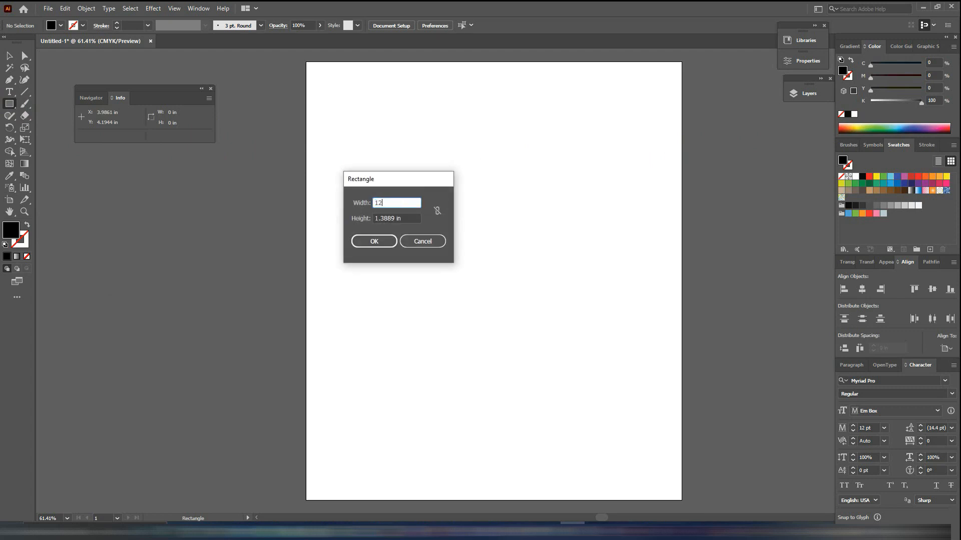
text(12)
click(407, 221)
click(396, 218)
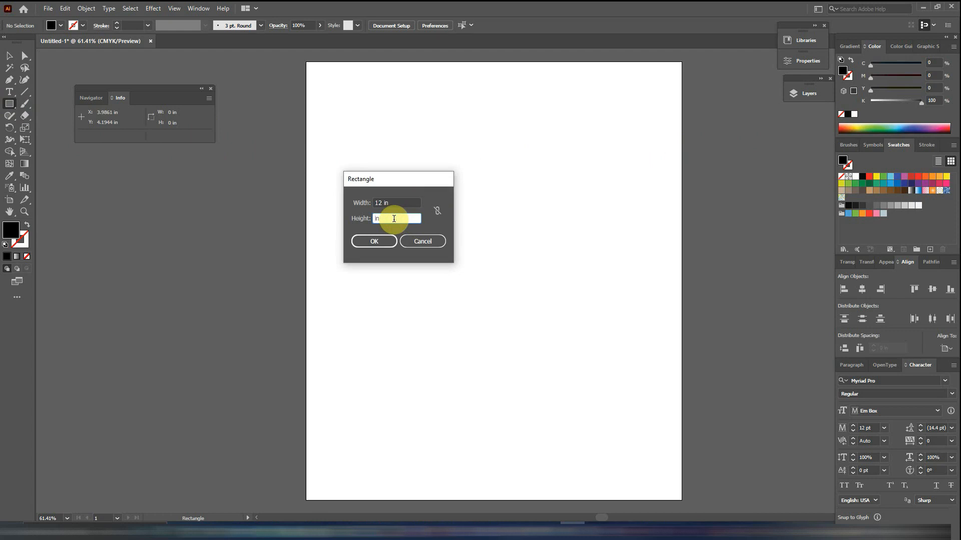
click(383, 243)
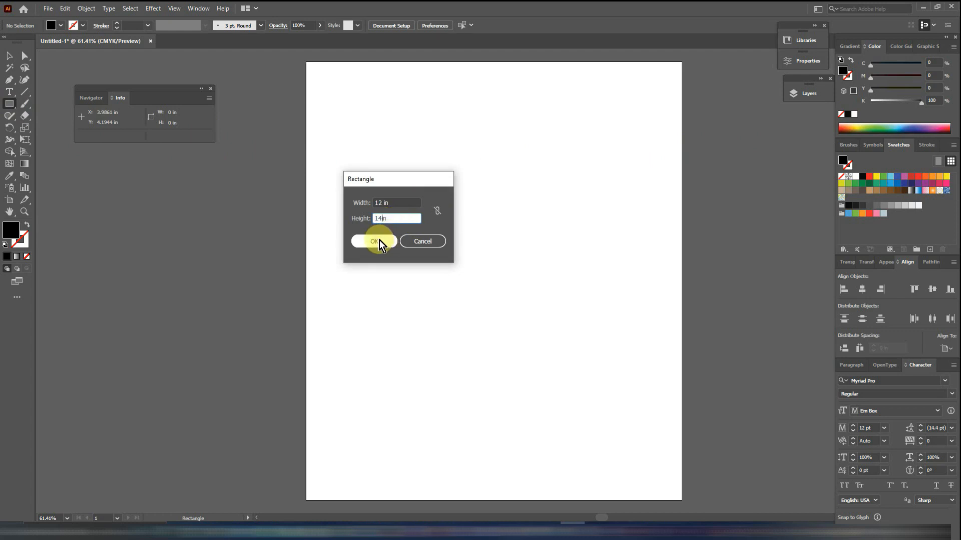
click(380, 245)
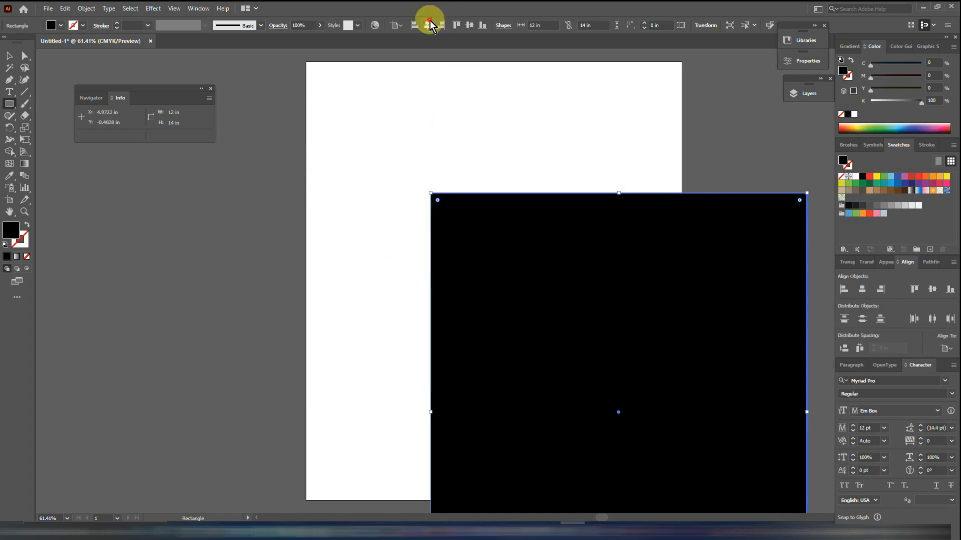
Centre the black rectangle horizontally and vertically on the artboard and lock it as the background.
click(428, 25)
click(470, 25)
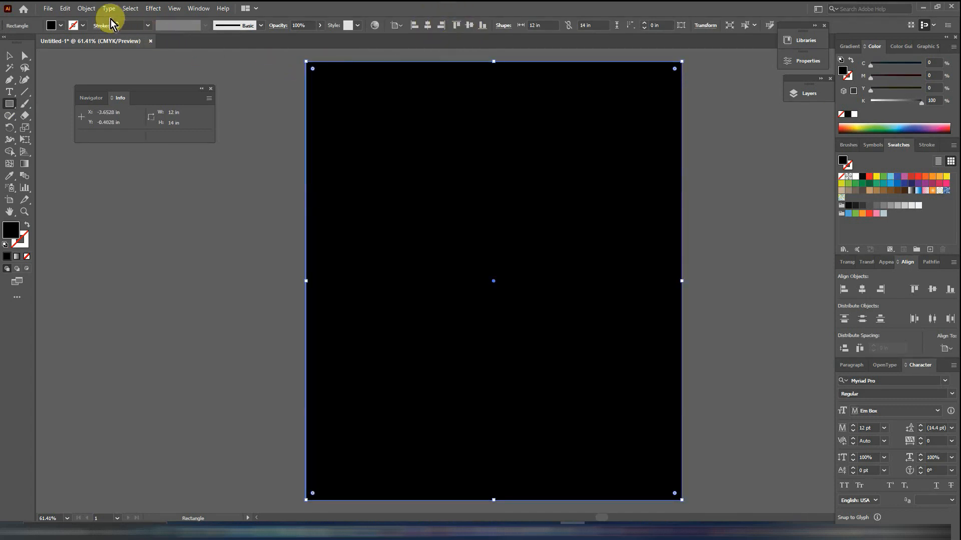
click(87, 9)
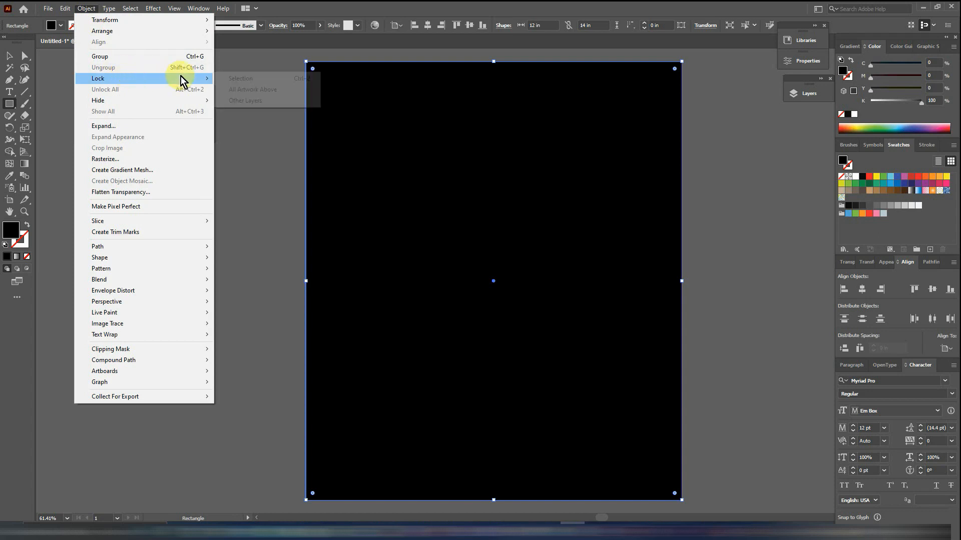
click(229, 79)
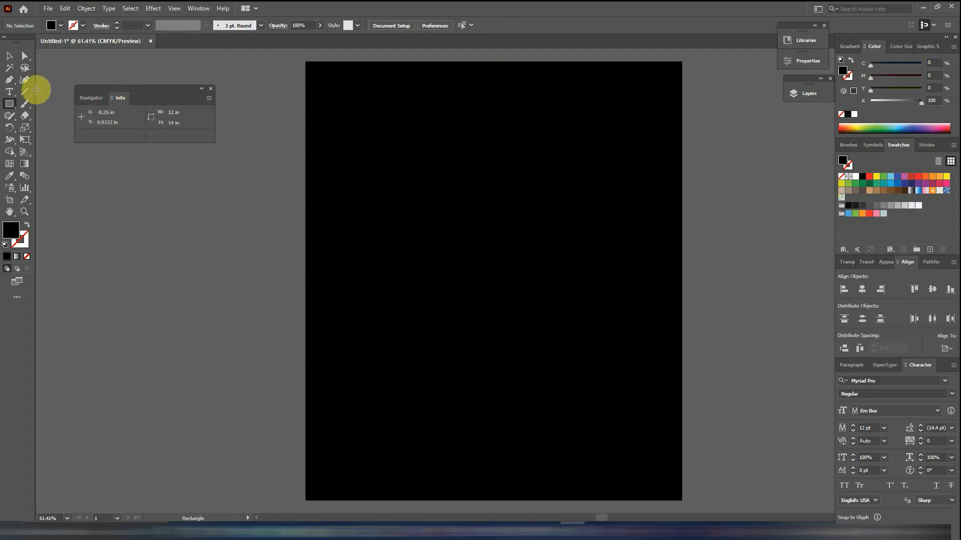
Add the text line "This Is My" in white near the artboard's top and enlarge it to about 106 pt.
click(9, 91)
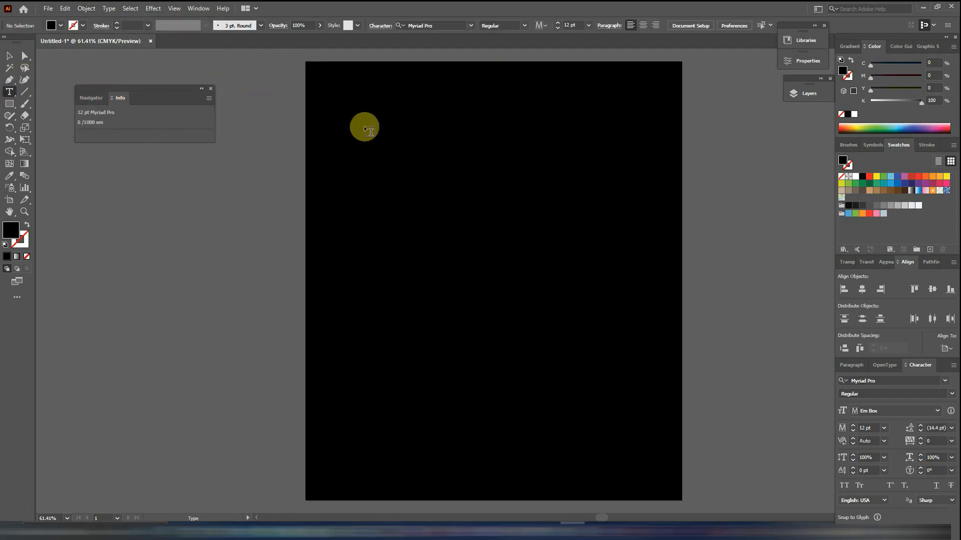
click(404, 134)
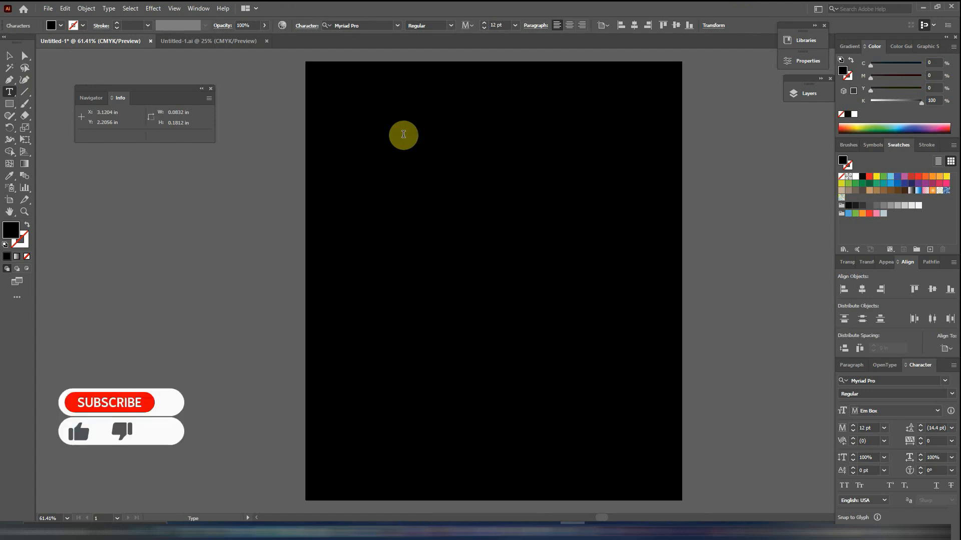
click(11, 59)
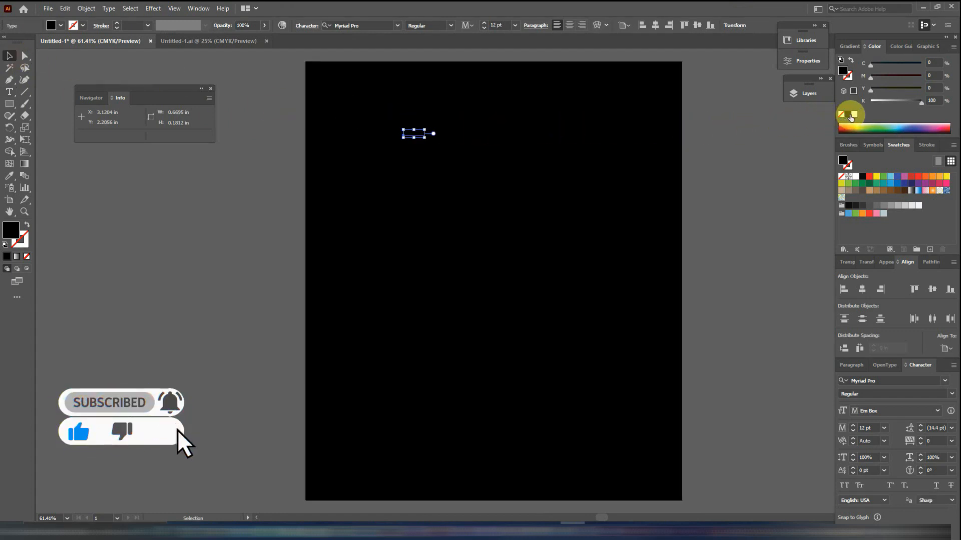
click(853, 116)
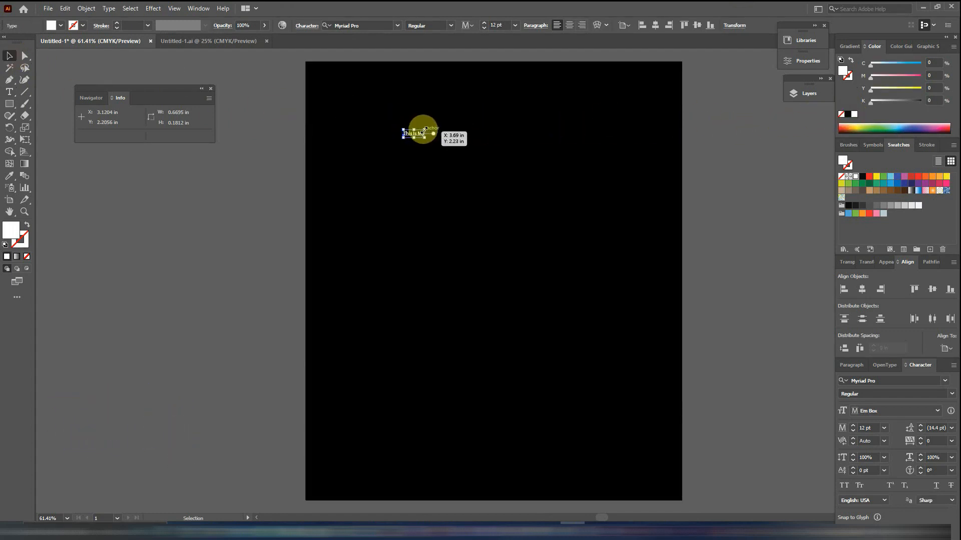
drag(425, 130, 506, 108)
Copy the "This Is My" line straight down by about 1.4 in and repeat the copy to get five evenly stacked lines.
drag(466, 140, 532, 163)
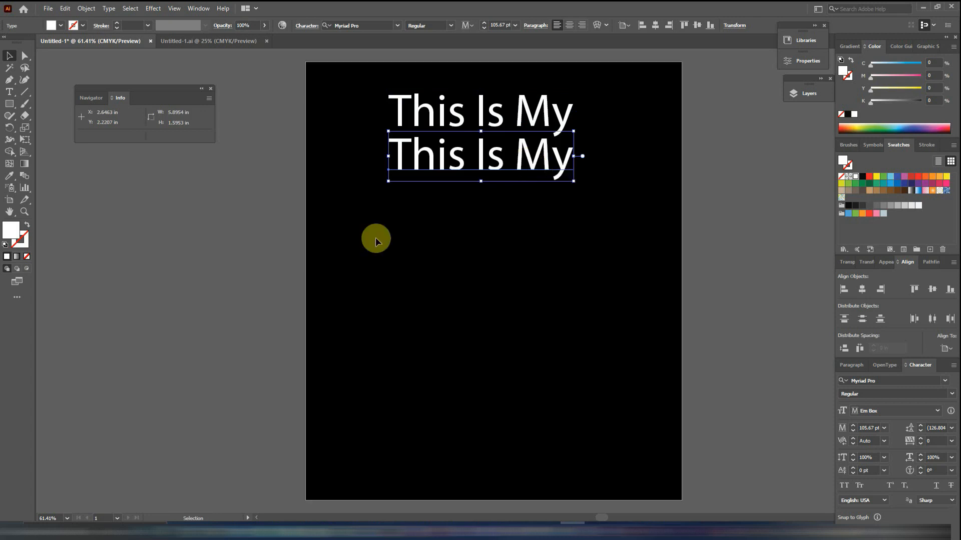
key(ctrl+d)
key(ctrl+d)
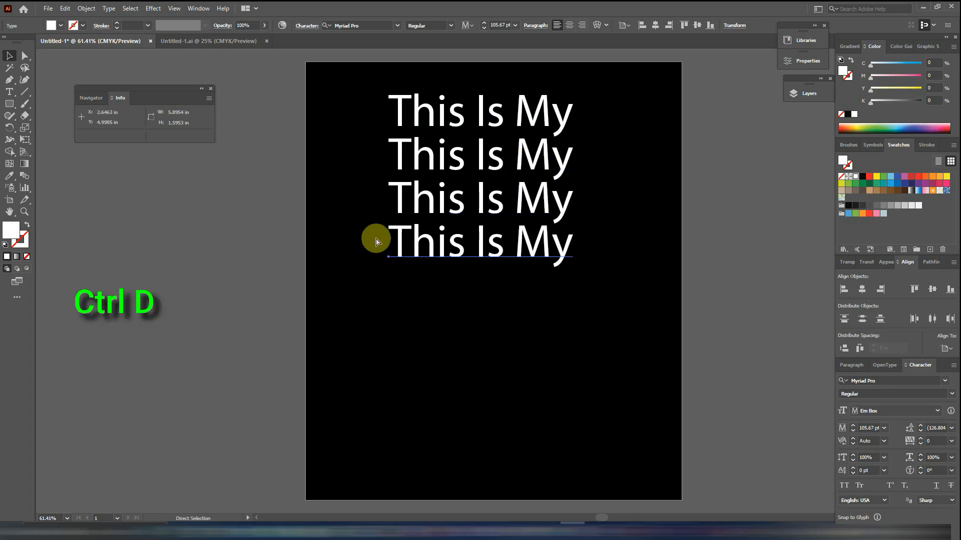
key(ctrl+d)
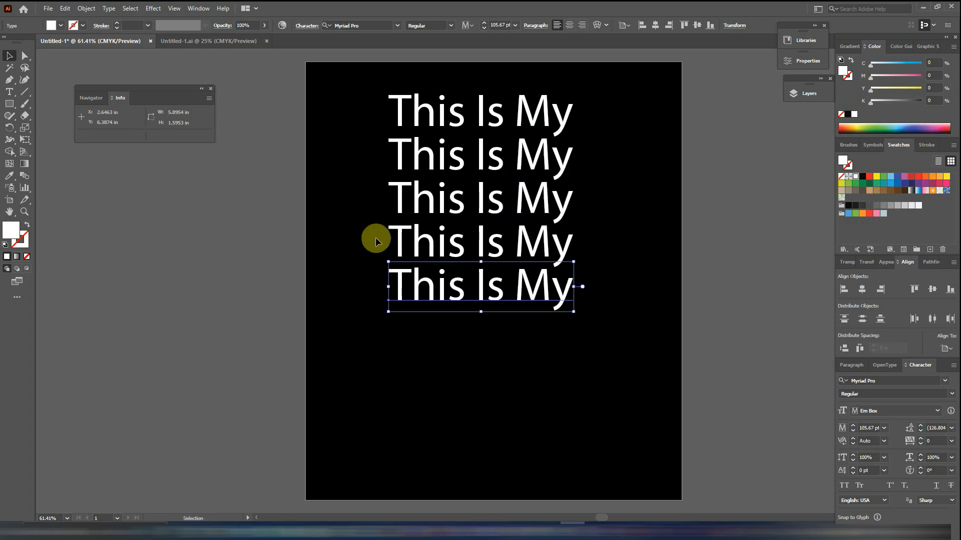
Replace the second text line with "It's Too Hot" and the third line with "For Ugly".
click(9, 93)
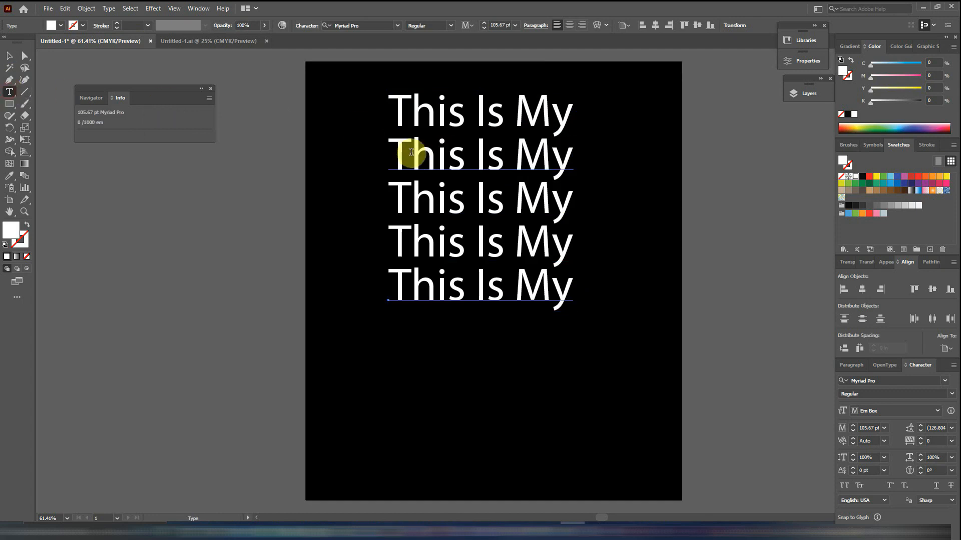
drag(401, 152, 579, 155)
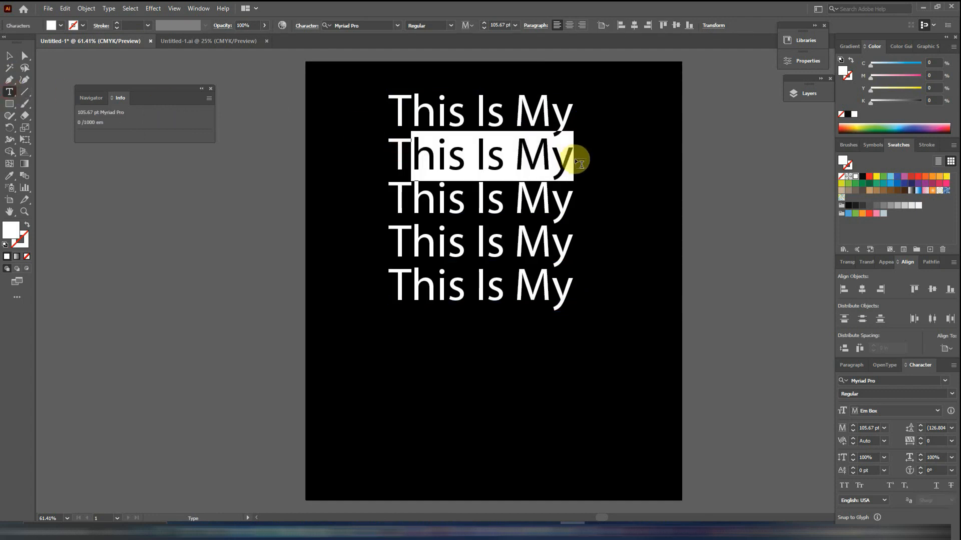
triple_click(579, 162)
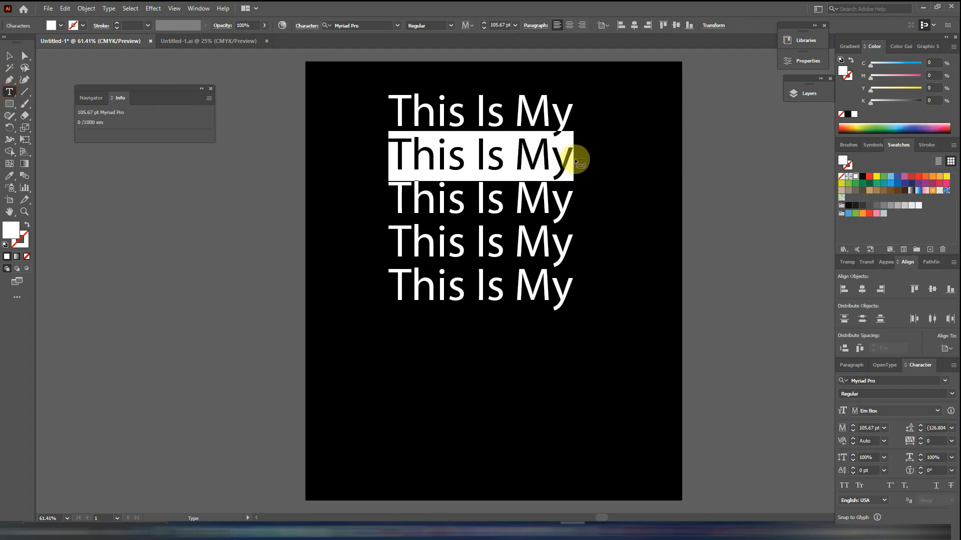
key(BackSpace)
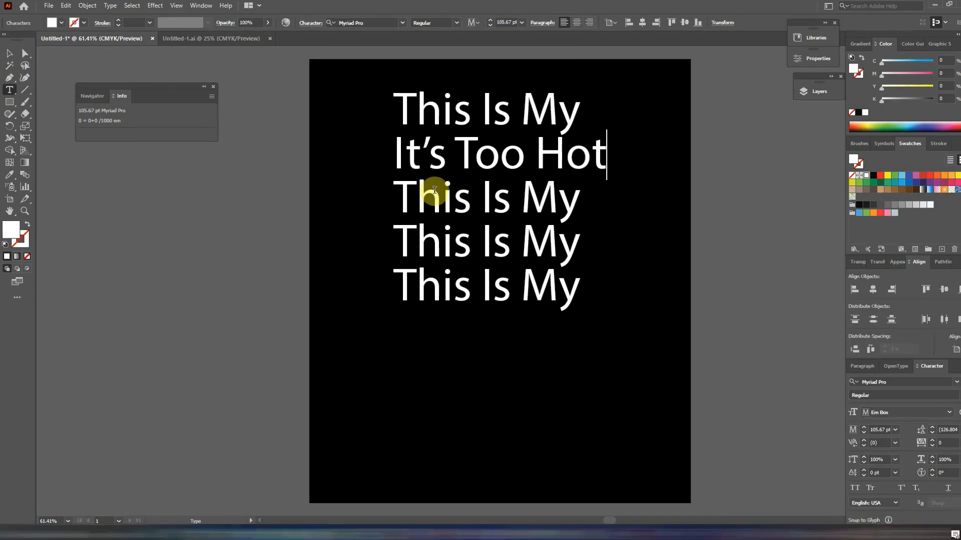
drag(410, 201, 596, 204)
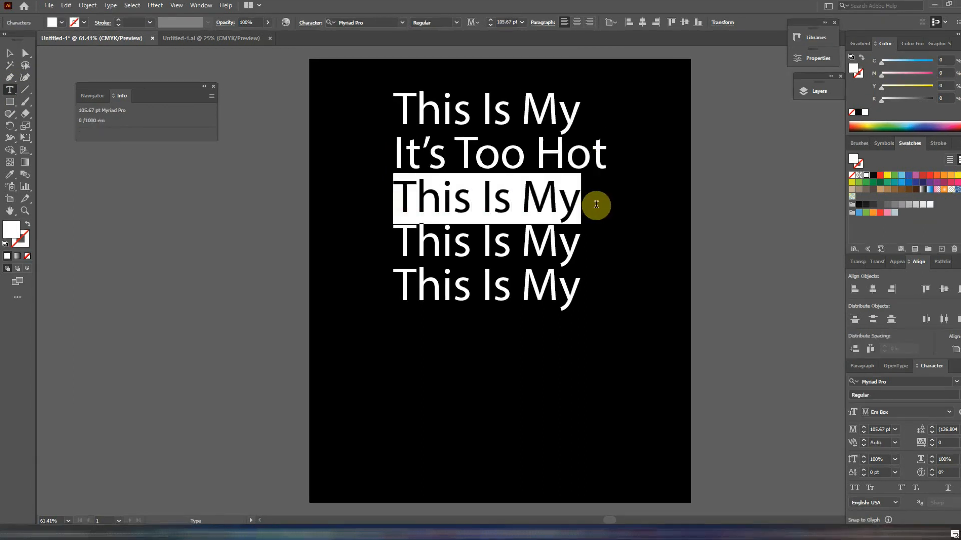
key(BackSpace)
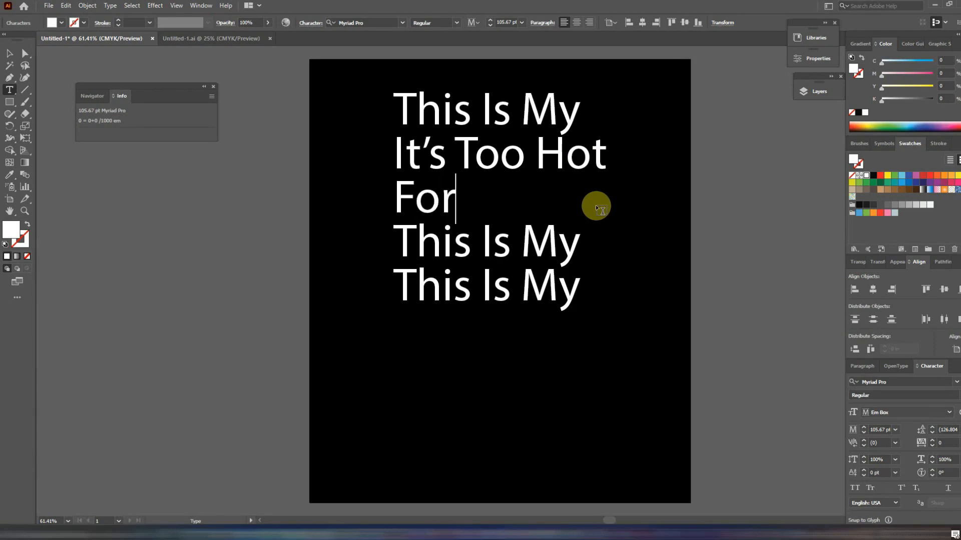
text(For Ugly)
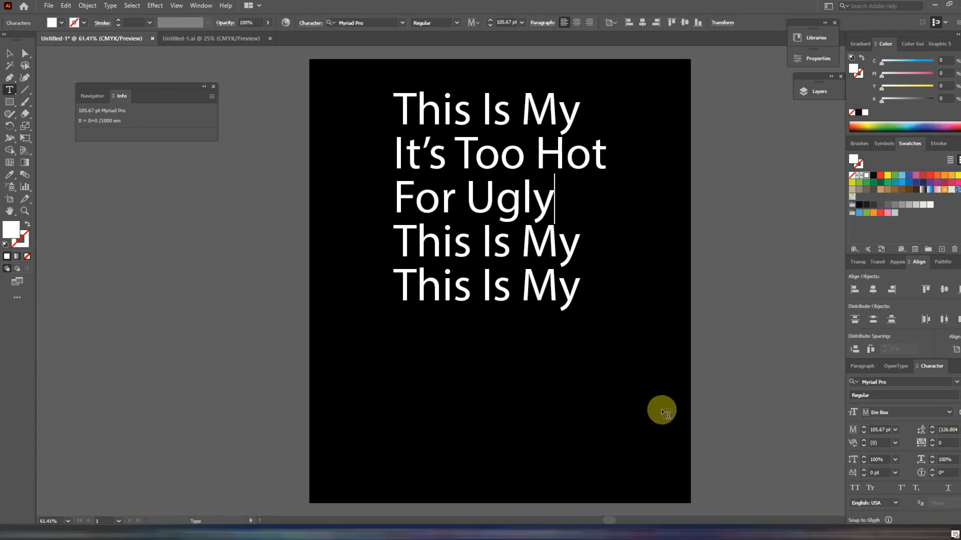
Replace the fourth text line with "CHRISTMAS" and the fifth line with "Sweaters Shirt".
drag(399, 248, 618, 250)
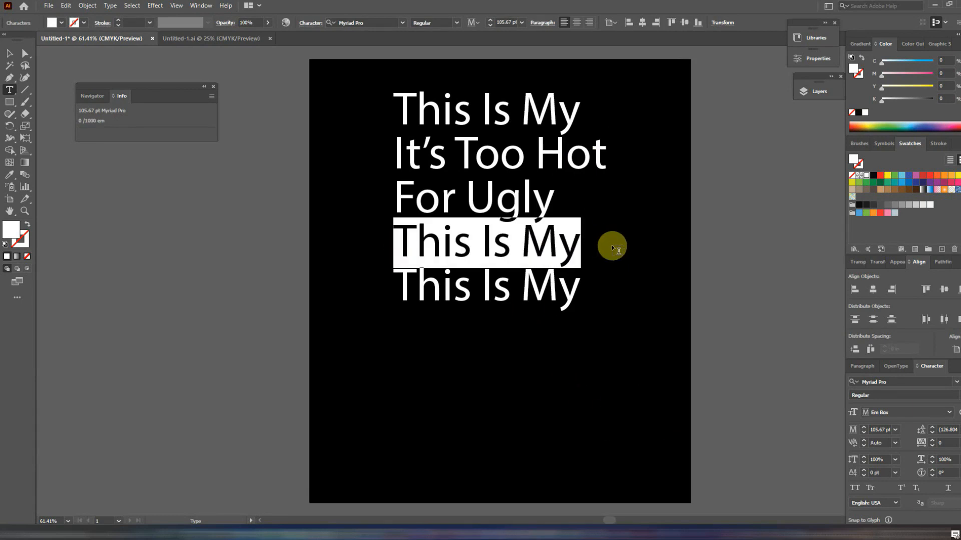
text(CHR)
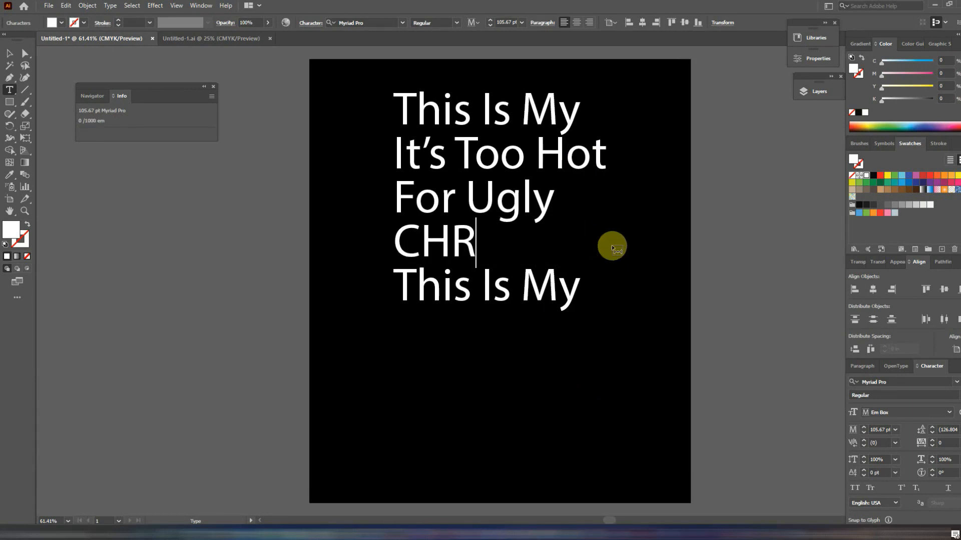
text(ISTMAS)
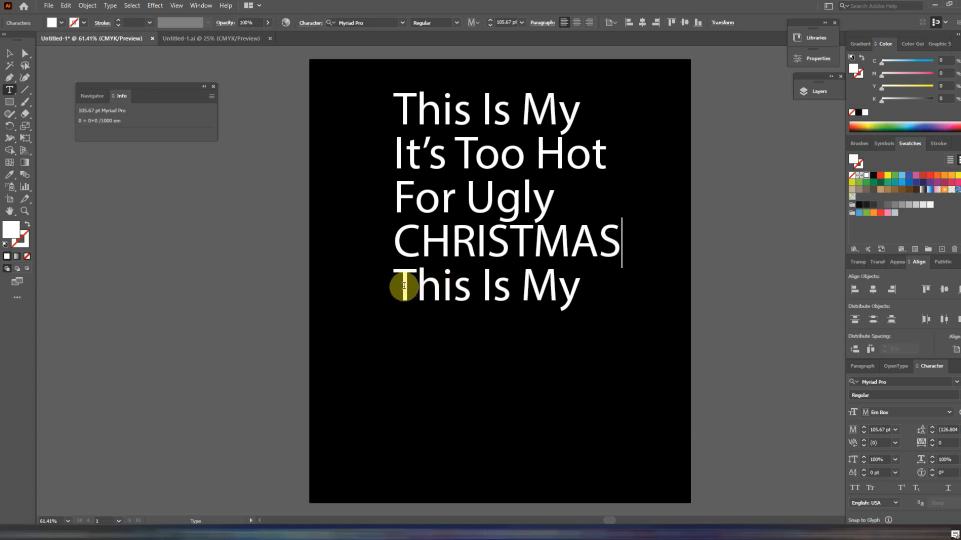
drag(404, 286, 597, 287)
text(Sweaters Shirt)
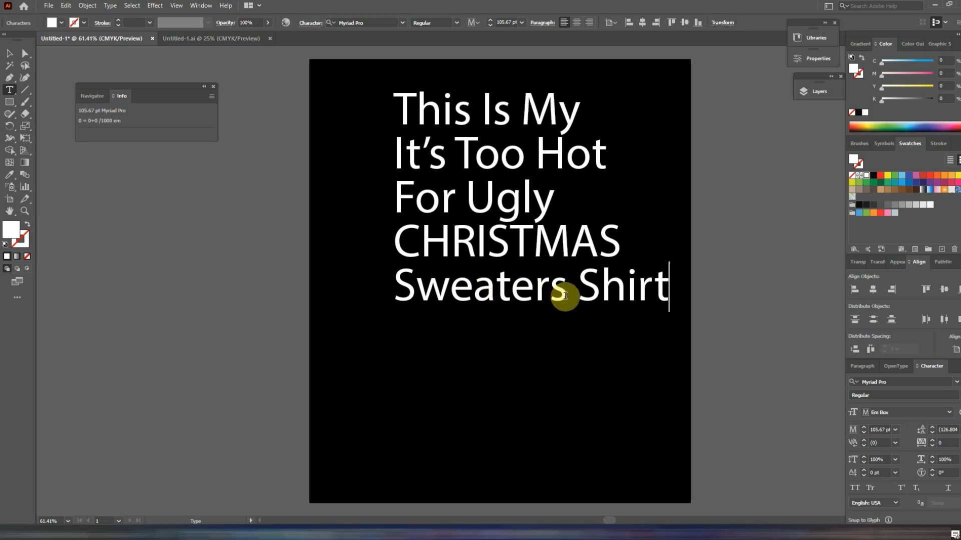
Select all five text lines and align them by their horizontal centres on the artboard.
click(8, 55)
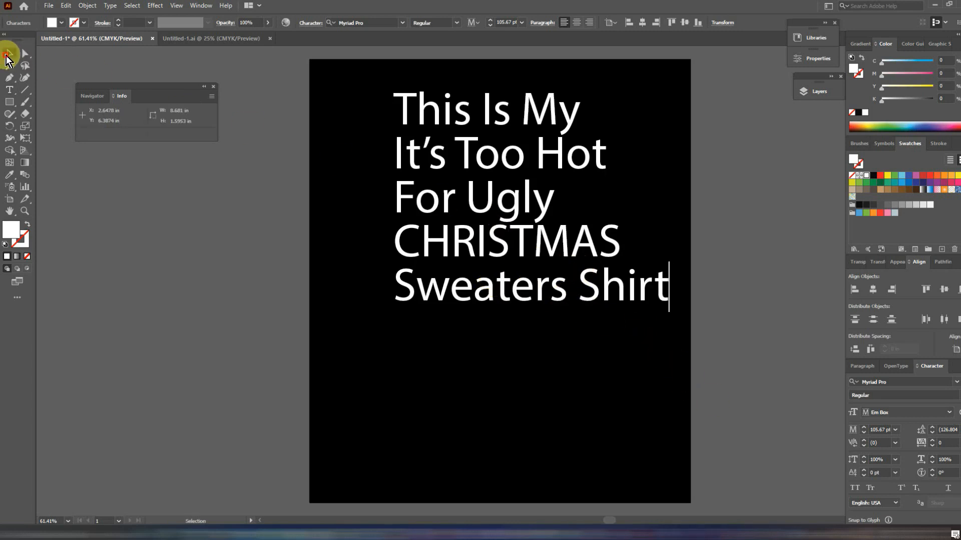
drag(383, 85, 491, 352)
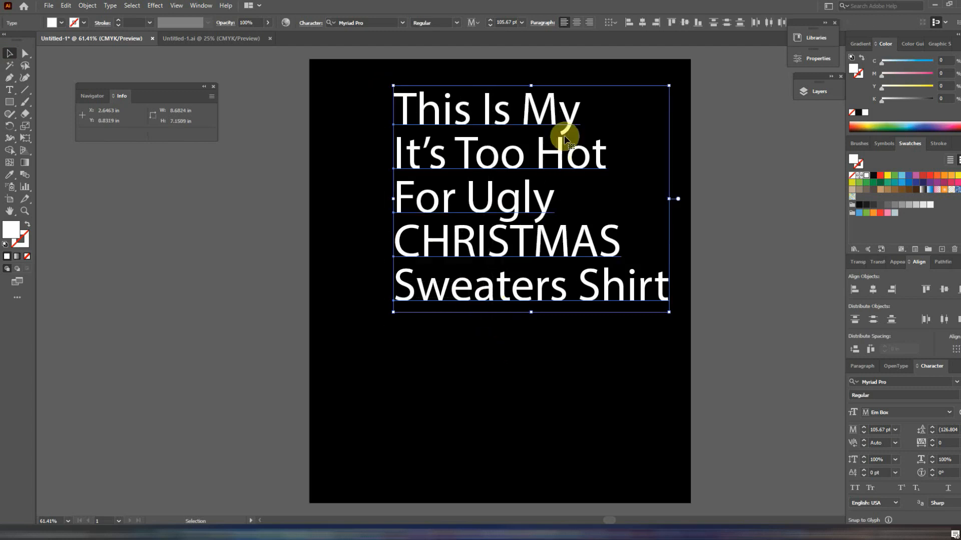
click(644, 25)
click(563, 427)
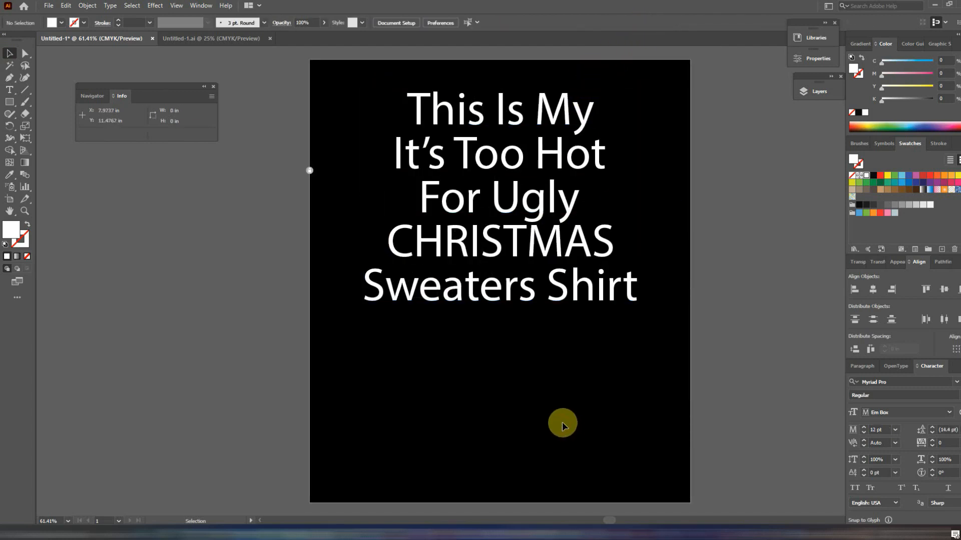
Change the second text line "It's Too Hot" to uppercase.
click(558, 155)
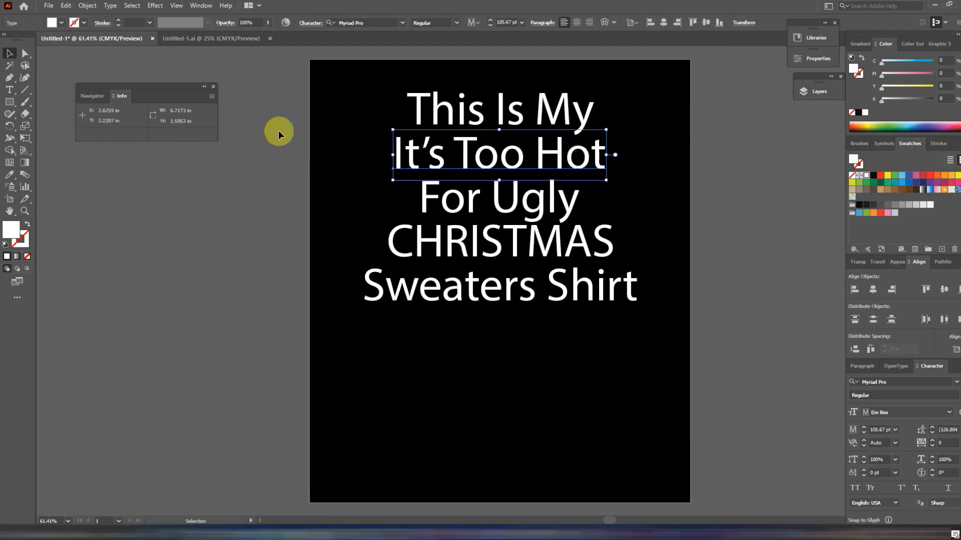
click(110, 5)
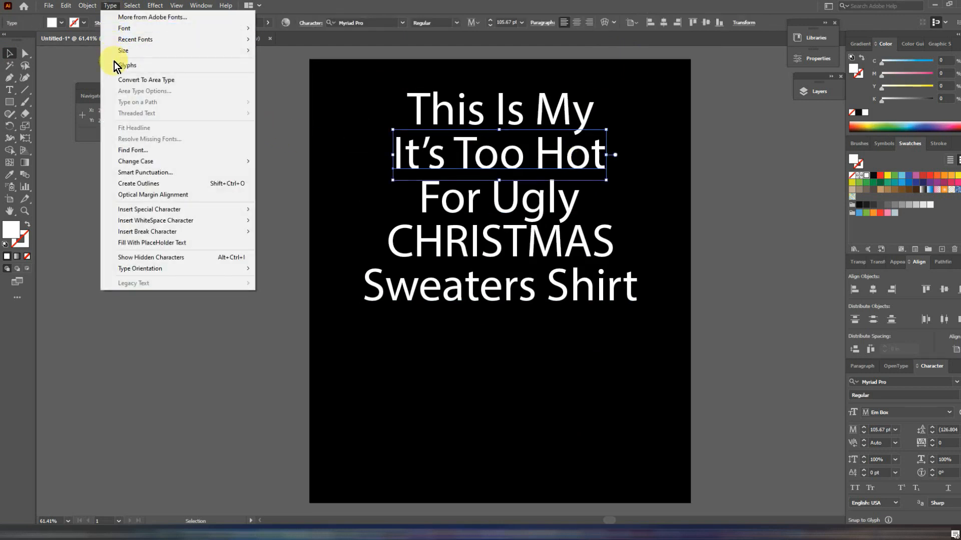
mouse_move(175, 167)
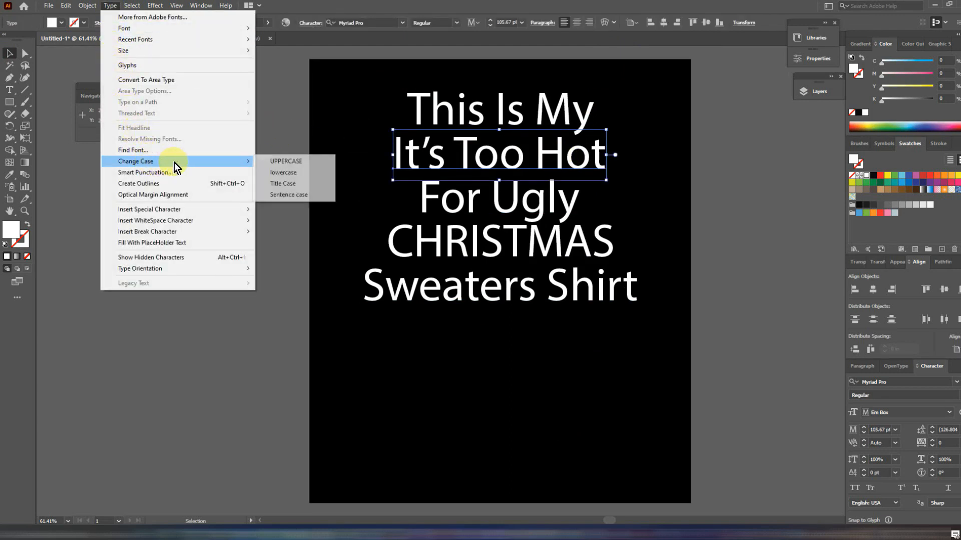
click(275, 161)
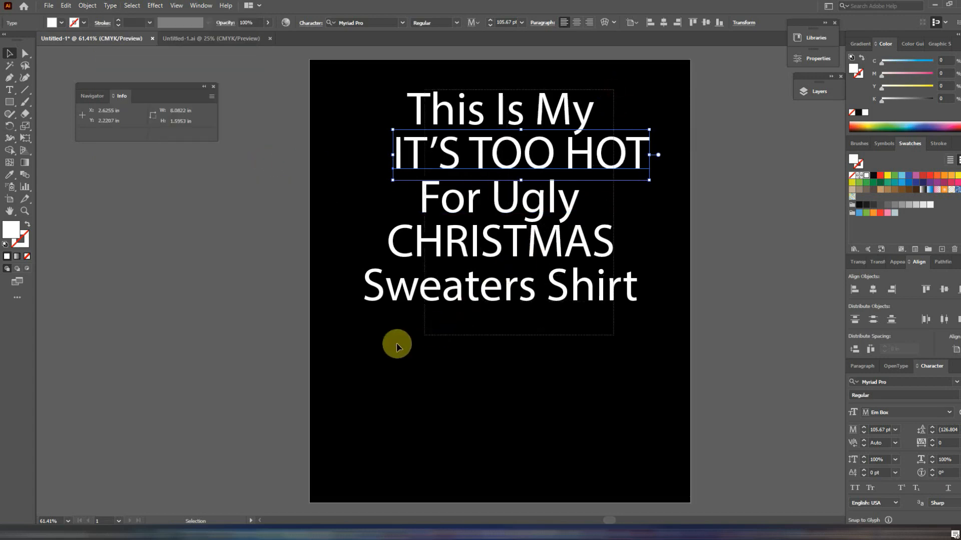
Select all five text lines, realign them by their horizontal centres and clear the selection.
key(ctrl+a)
click(643, 25)
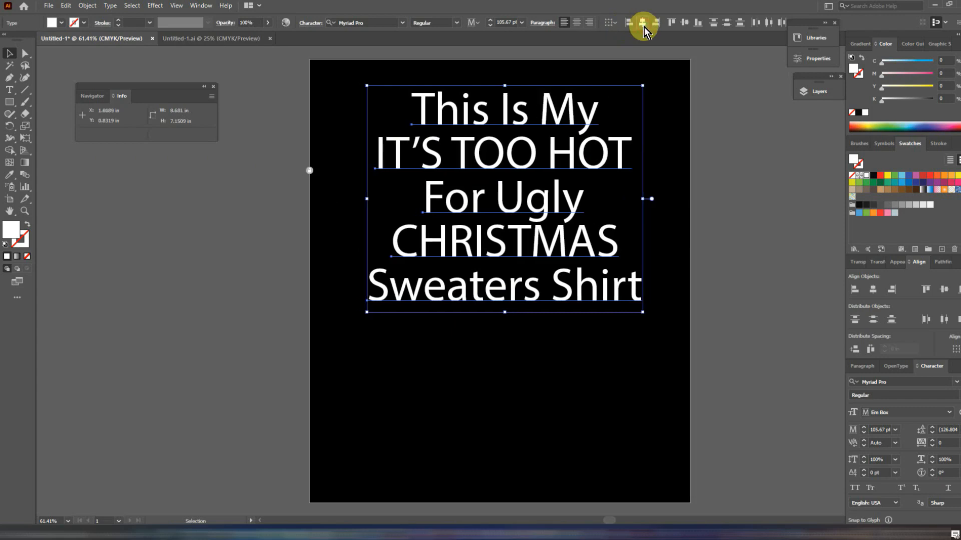
click(499, 375)
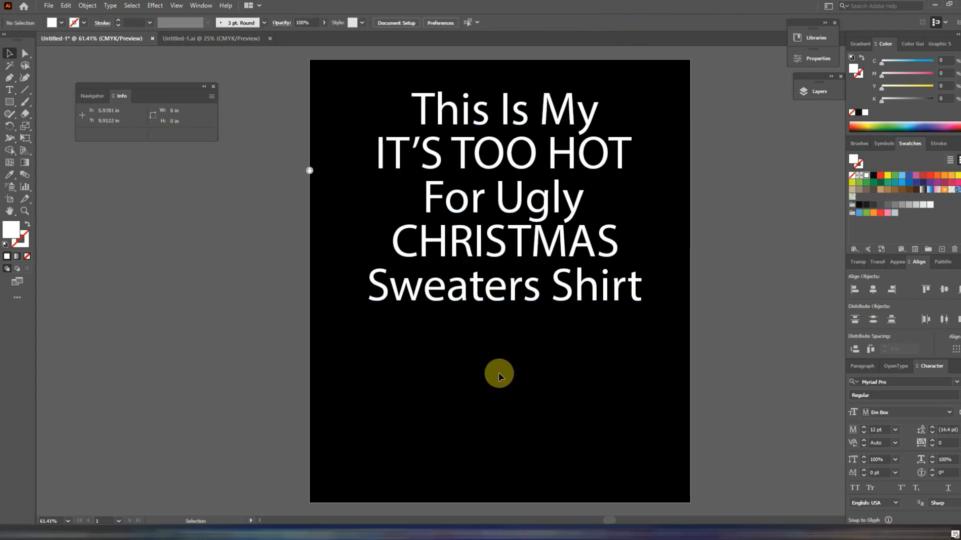
Show the rulers and place two vertical guides, one at 1.125 in and one about 1.1 in inside the opposite artboard edge.
click(176, 6)
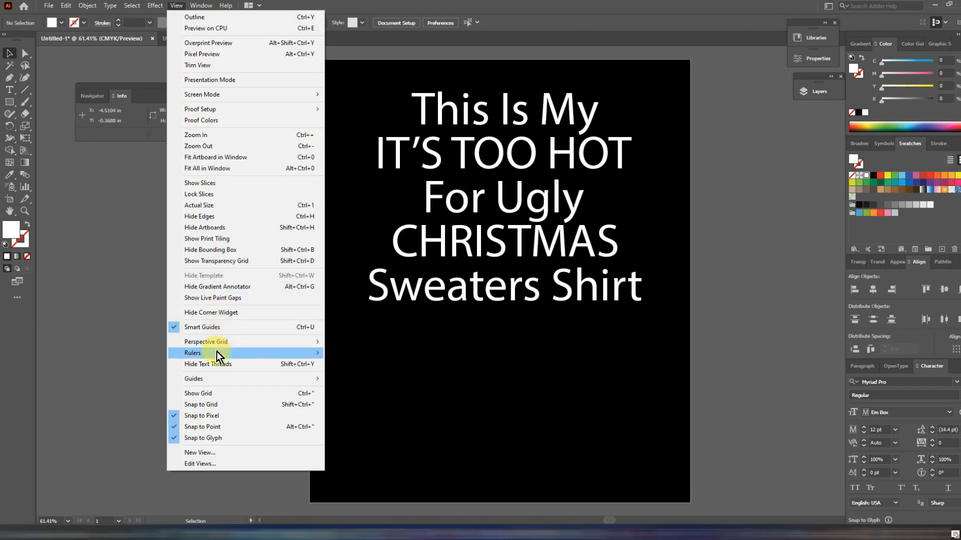
mouse_move(272, 354)
click(344, 354)
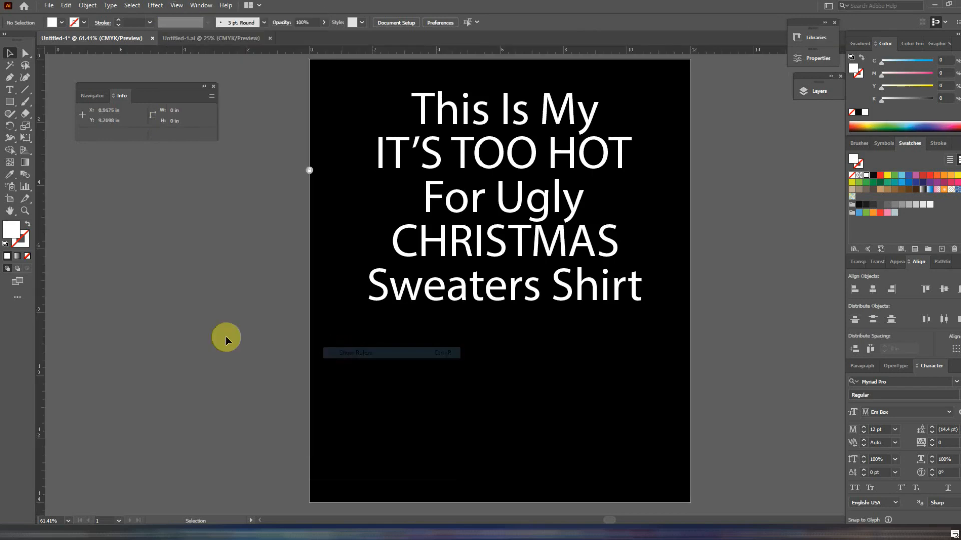
drag(40, 359, 344, 326)
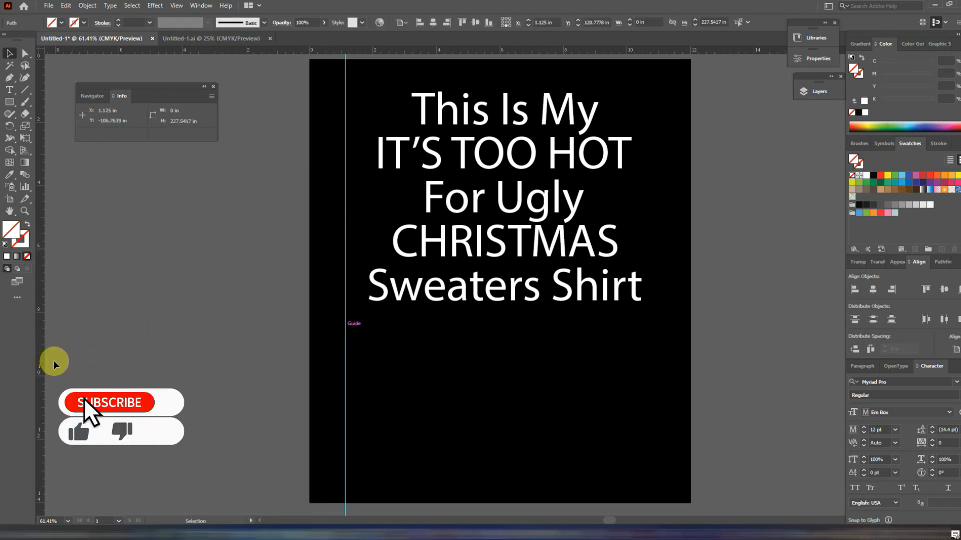
drag(42, 377, 655, 378)
Set the "This Is My", "For Ugly" and "Sweaters Shirt" lines in the Avigea font.
click(521, 112)
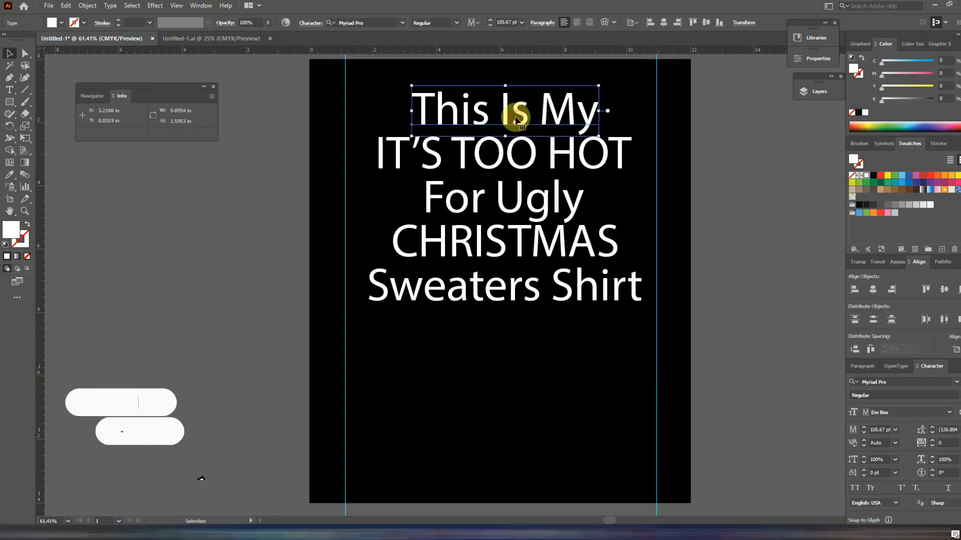
shift+click(500, 202)
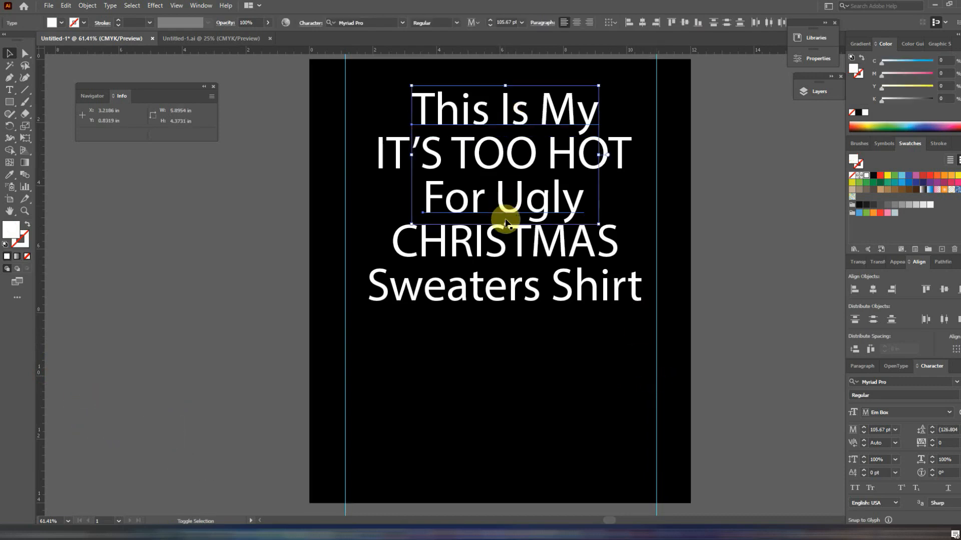
shift+click(500, 288)
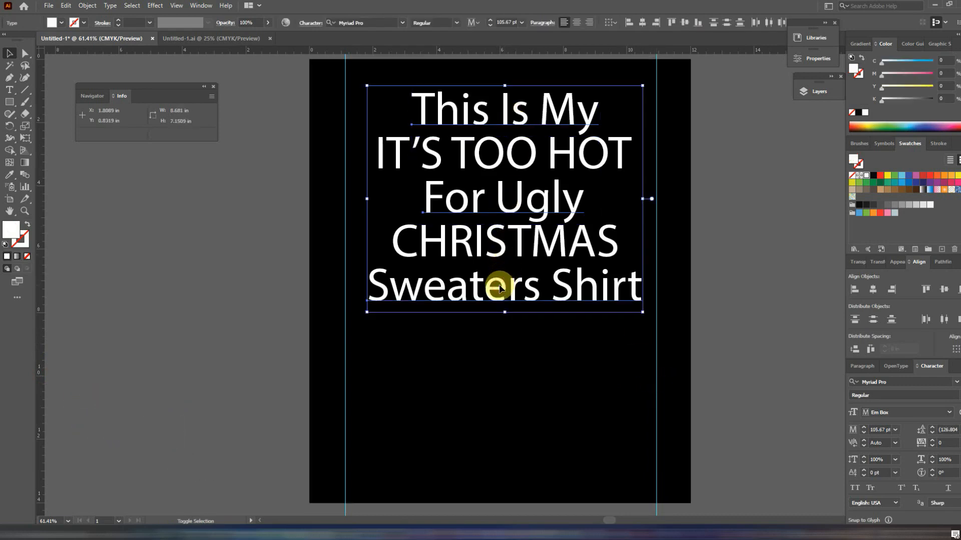
click(370, 23)
text(av)
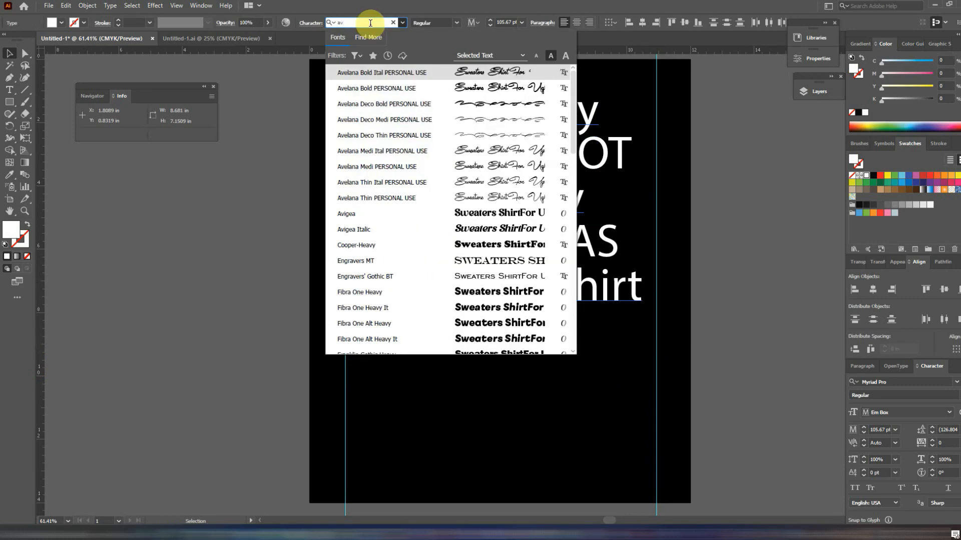
click(351, 214)
click(473, 349)
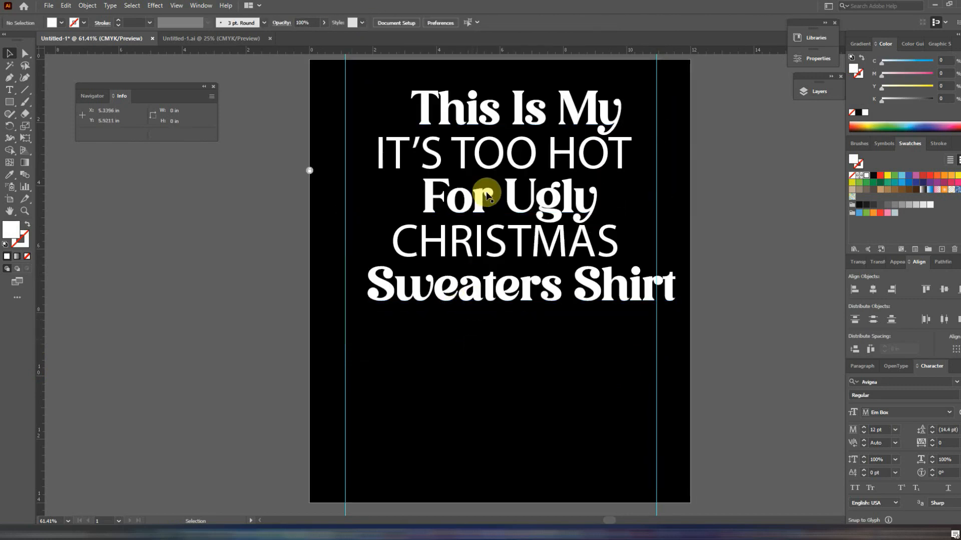
Set the "IT'S TOO HOT" and "CHRISTMAS" lines in the Ambient Medium font.
click(489, 157)
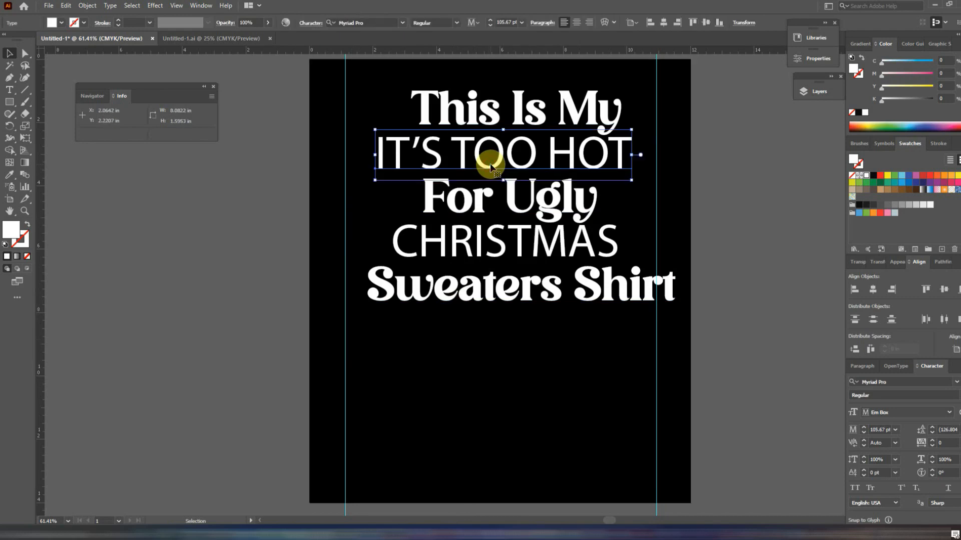
shift+click(482, 244)
click(370, 23)
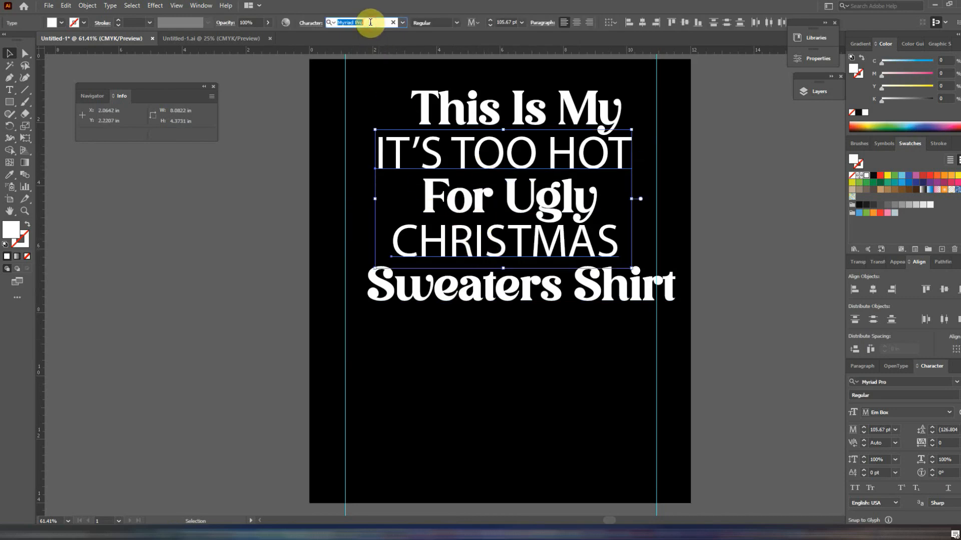
text(amb)
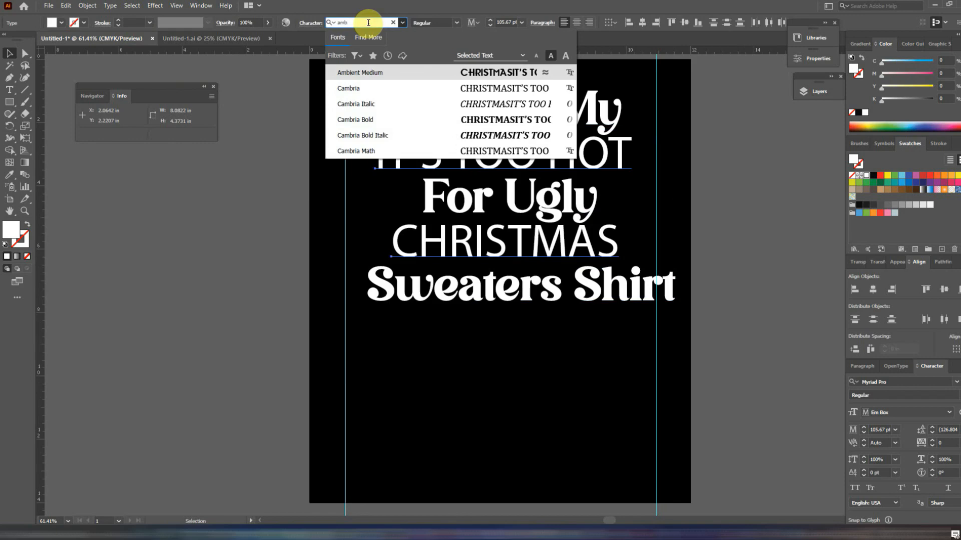
click(355, 70)
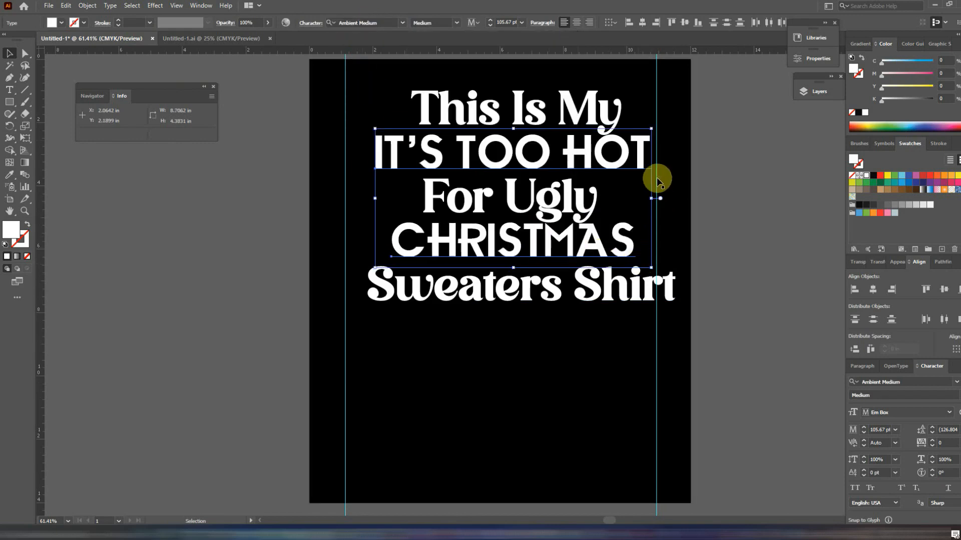
Move all five text lines down between the guides and scale them so the longest line spans the guide width.
drag(642, 84, 443, 307)
drag(479, 269, 469, 292)
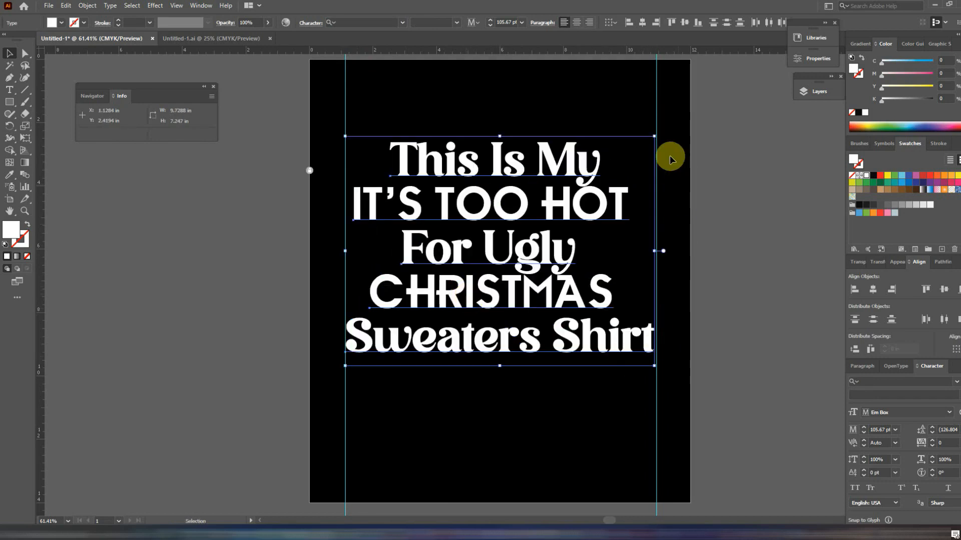
drag(654, 136, 658, 129)
drag(339, 250, 344, 252)
Spread the five text lines apart vertically and enlarge "IT'S TOO HOT" and "CHRISTMAS" to span the width between the guides.
click(538, 111)
drag(555, 164, 555, 156)
drag(532, 290, 531, 294)
drag(526, 343, 532, 359)
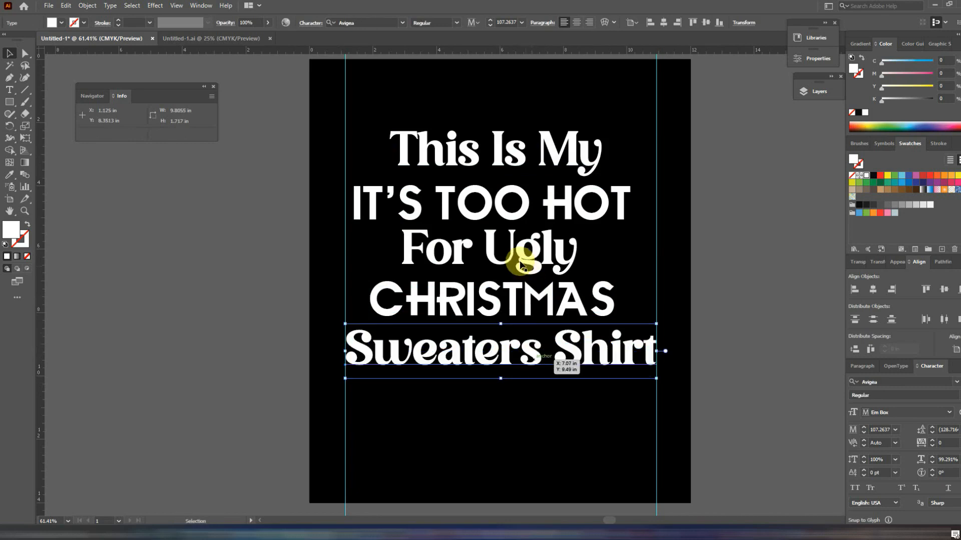
drag(520, 265, 520, 262)
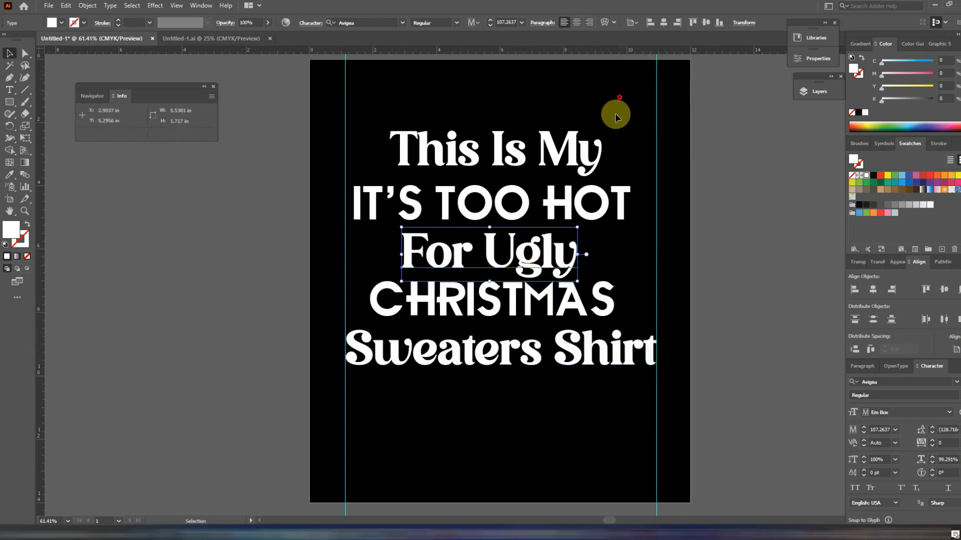
drag(617, 117, 422, 407)
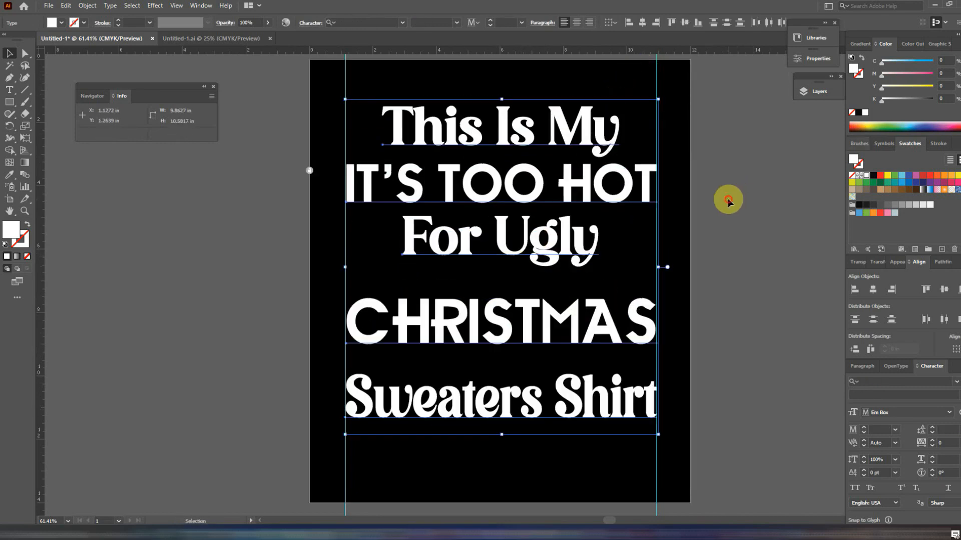
click(728, 198)
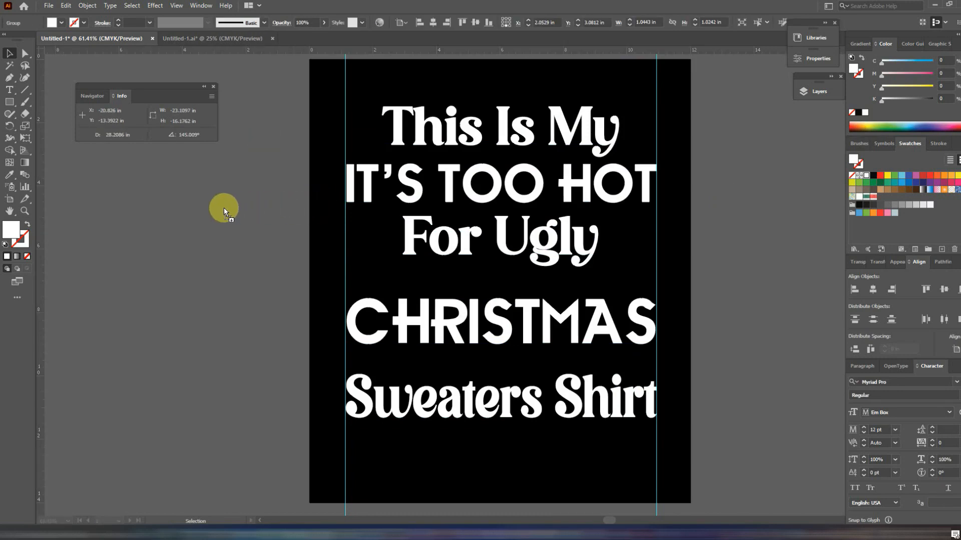
Place a white snowflake about 1.04 in wide before "This Is My" and copy it to the line's other end, against the guides.
drag(223, 208, 372, 128)
click(247, 251)
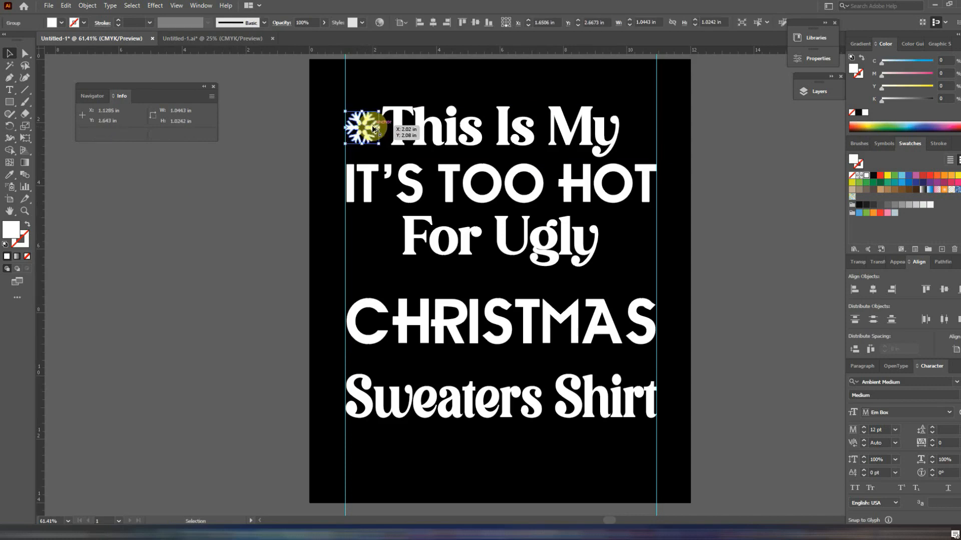
drag(373, 129, 651, 132)
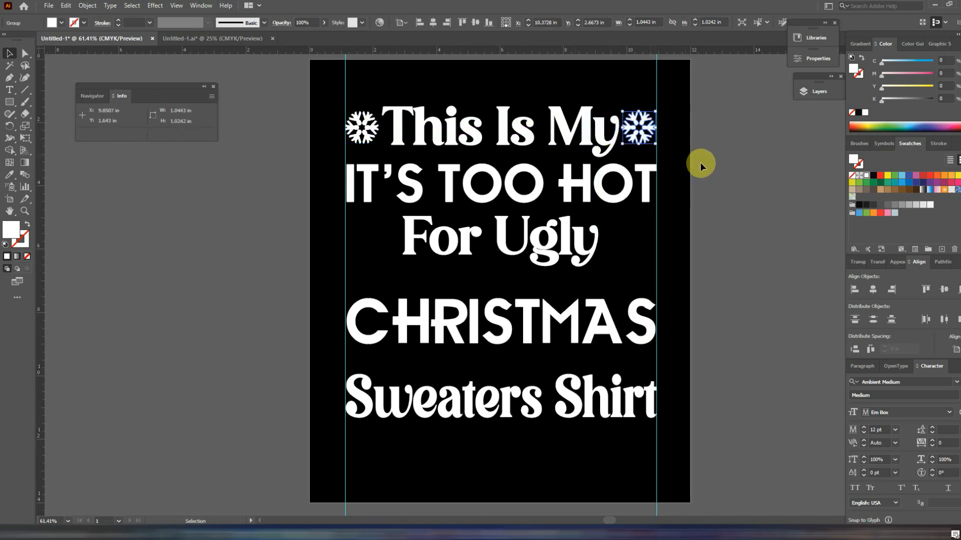
click(713, 164)
Fill both snowflakes with the dark green swatch R=0 G=104 B=55.
click(642, 128)
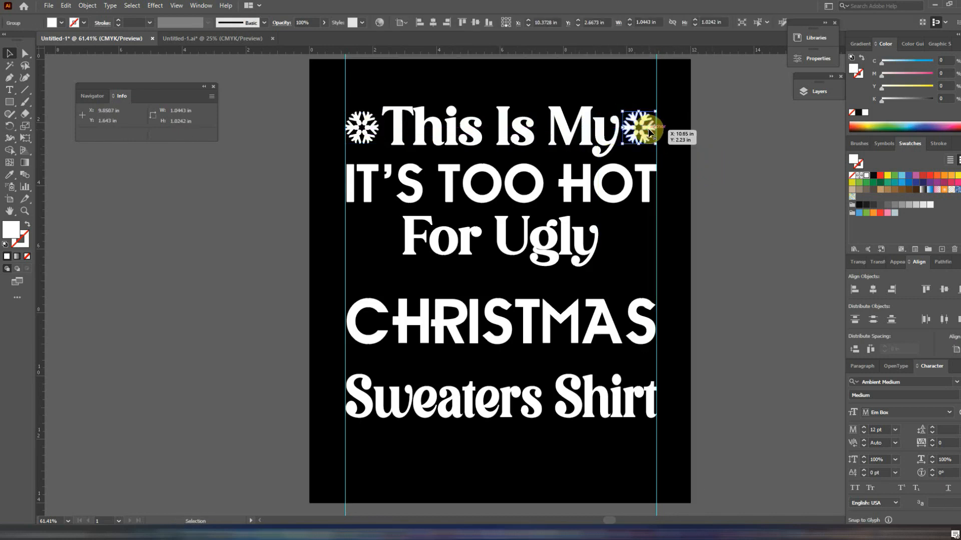
shift+click(368, 127)
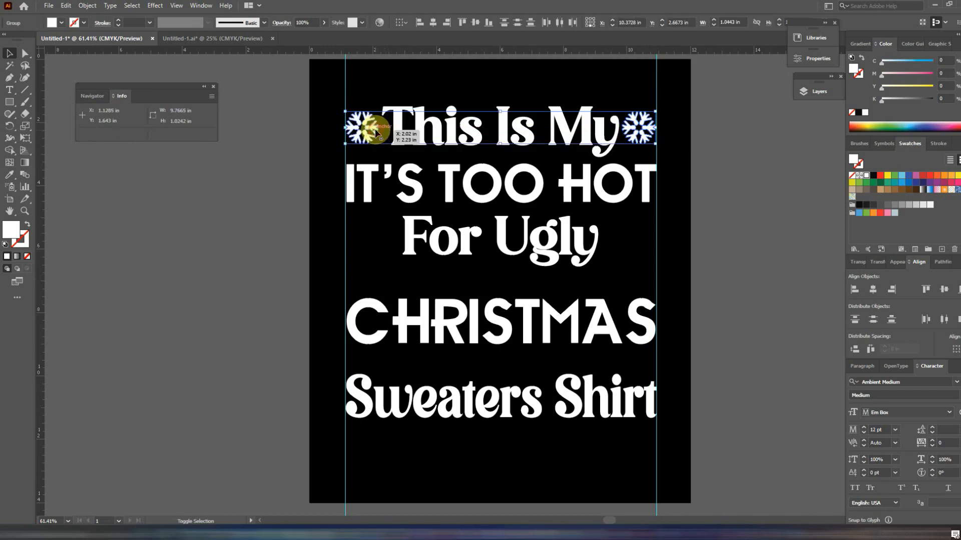
click(882, 188)
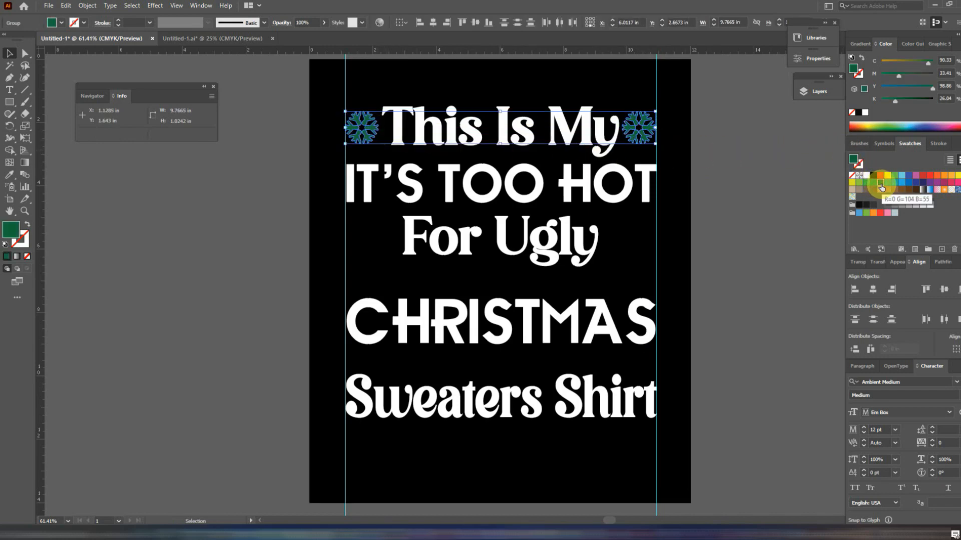
Fill the "IT'S TOO HOT" and "CHRISTMAS" lines with the red swatch.
click(625, 191)
shift+click(606, 324)
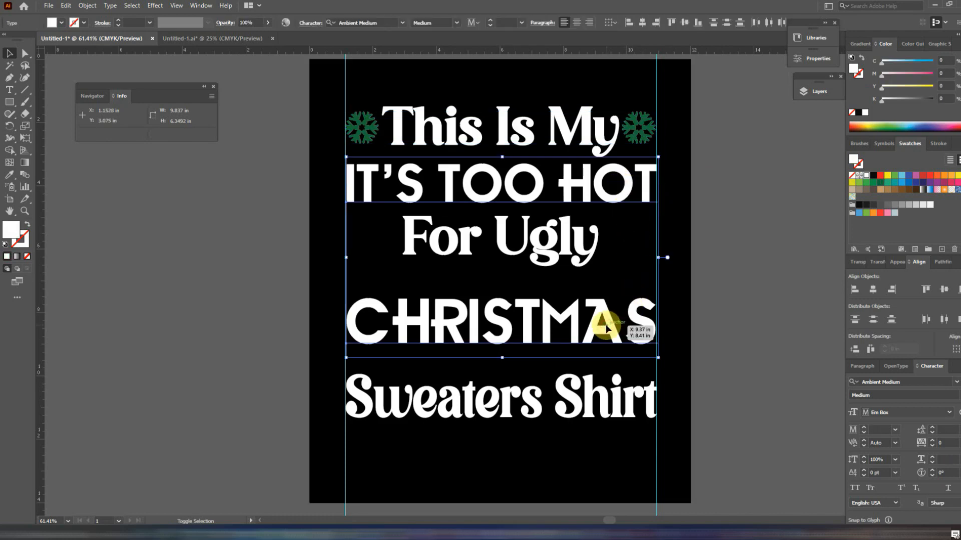
click(880, 175)
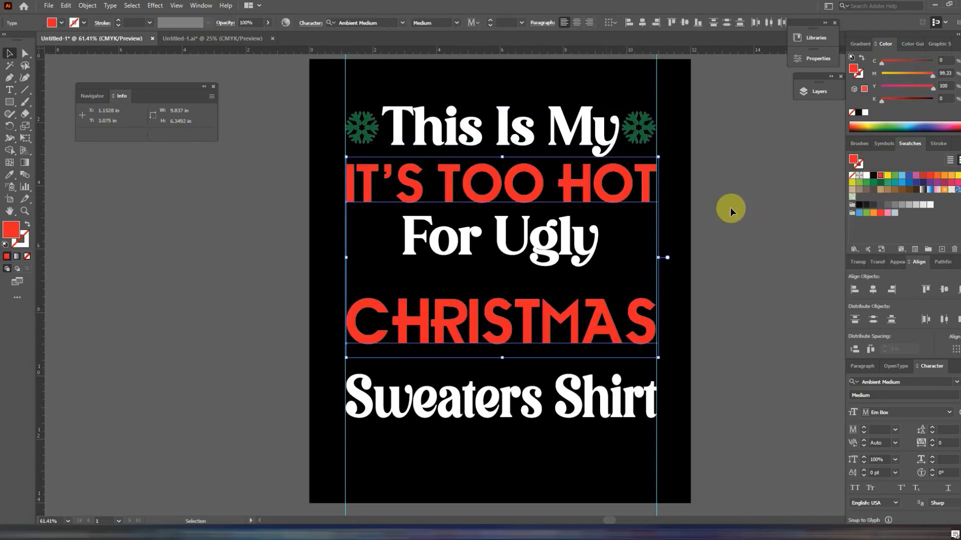
click(698, 210)
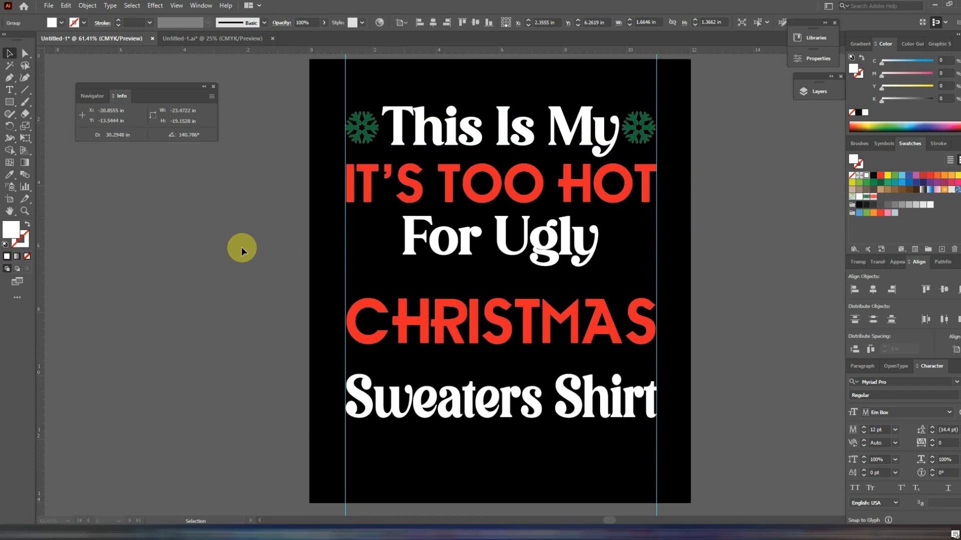
Place a white reindeer about 1.66 in wide at each end of "For Ugly" and reflect the second one across the vertical axis.
drag(241, 247, 636, 243)
click(254, 298)
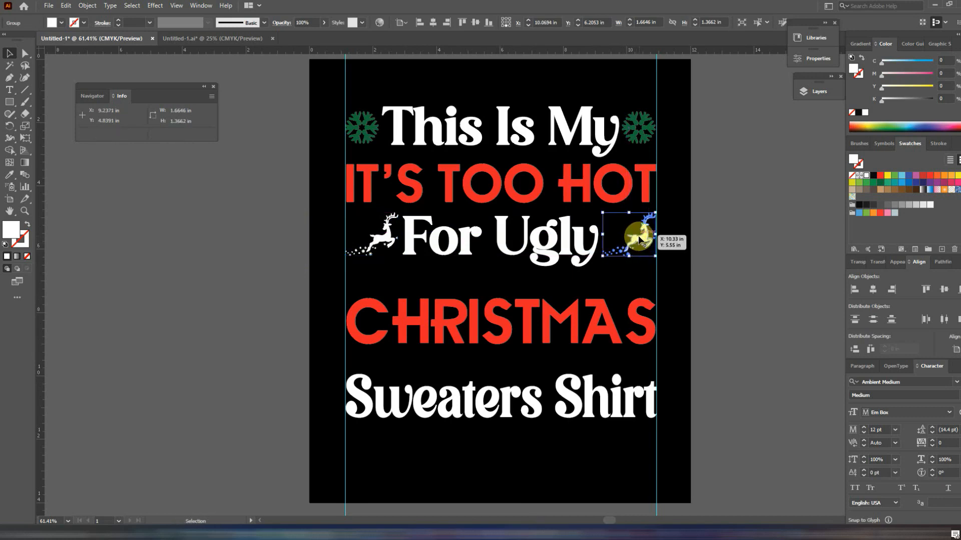
right_click(639, 241)
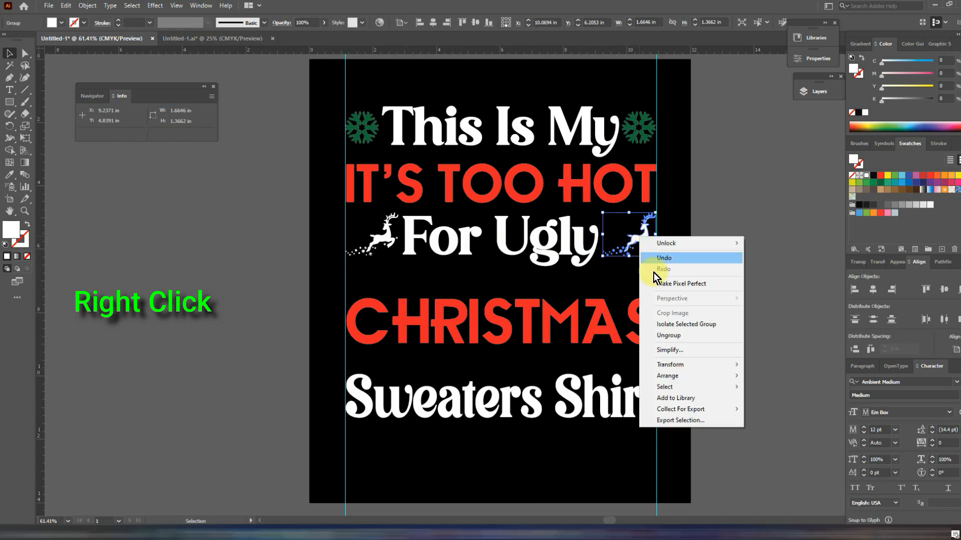
mouse_move(743, 367)
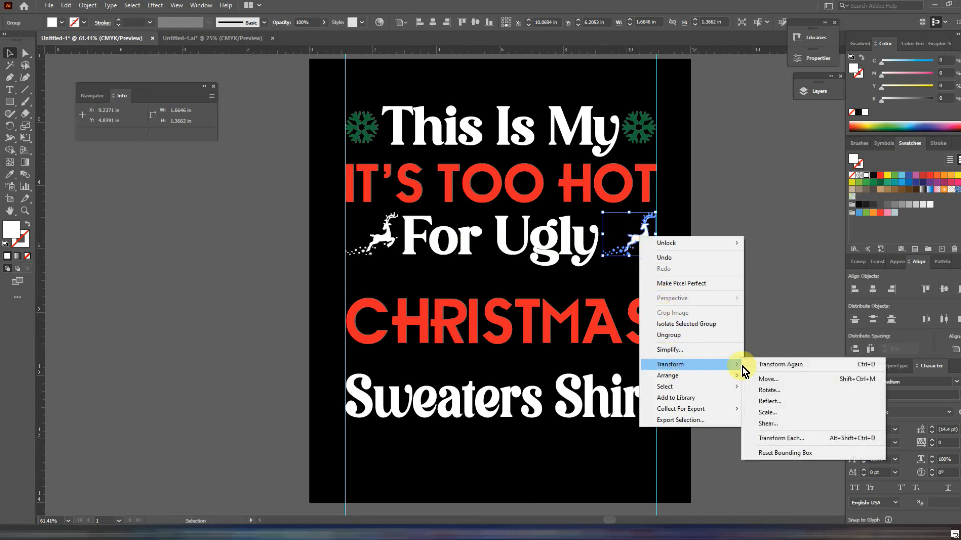
click(776, 401)
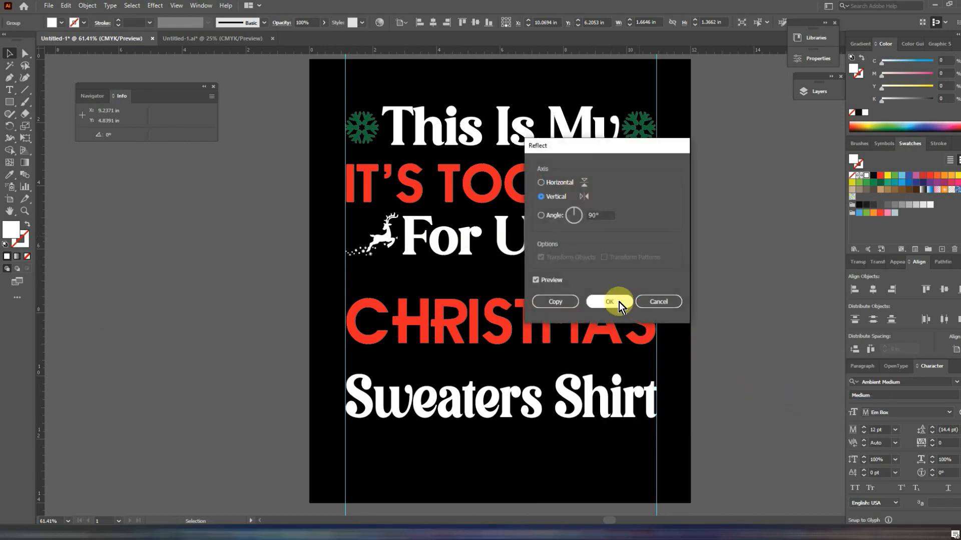
click(609, 302)
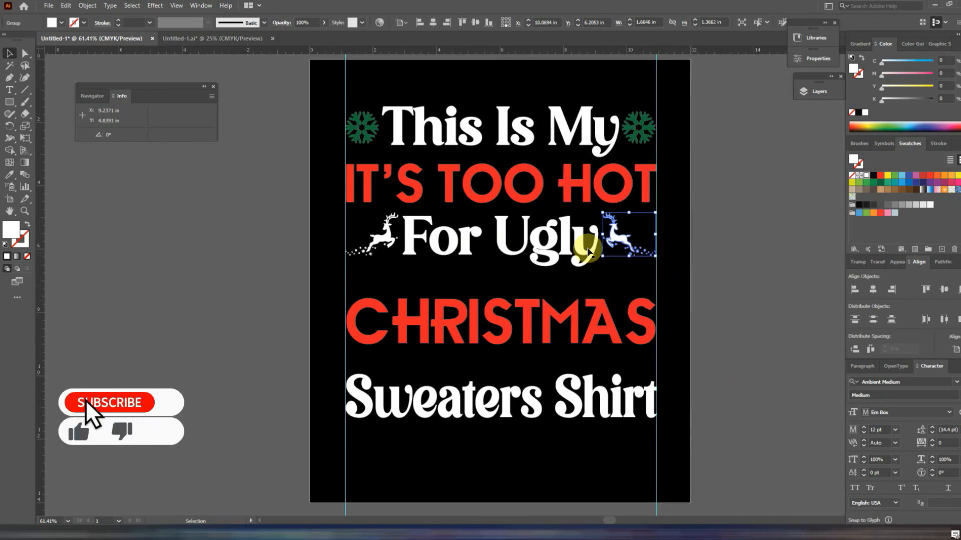
Align both reindeer to the vertical centre of the "For Ugly" text and distribute the three objects by their horizontal centres.
shift+click(567, 245)
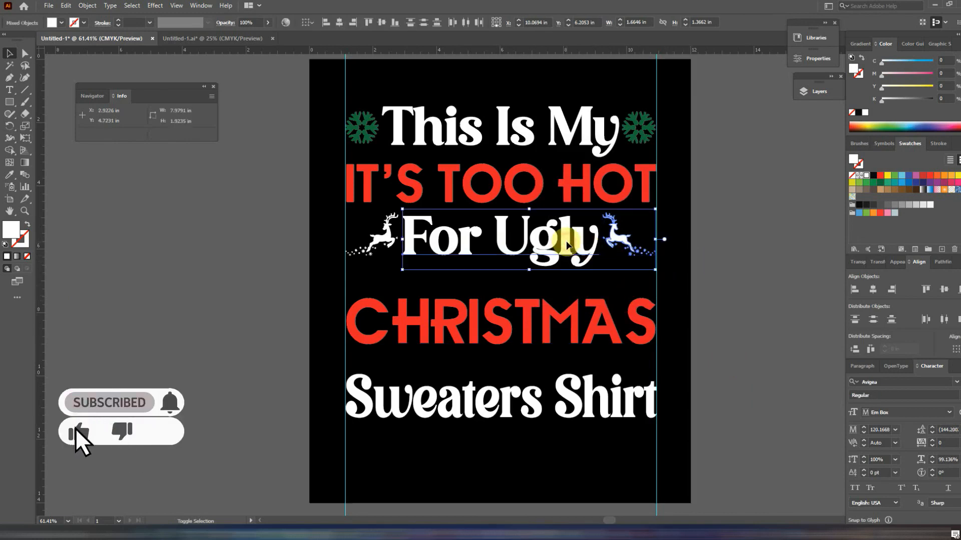
shift+click(386, 239)
click(464, 245)
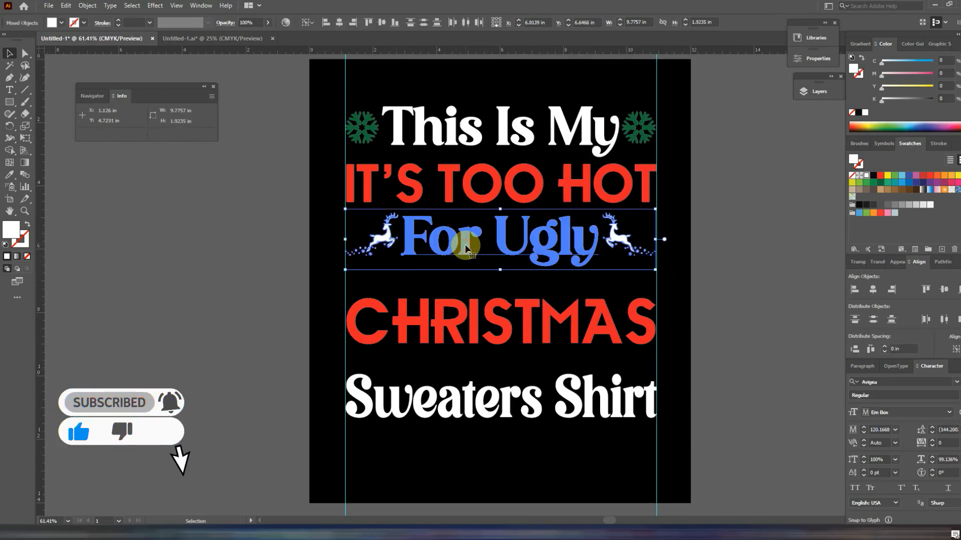
click(380, 23)
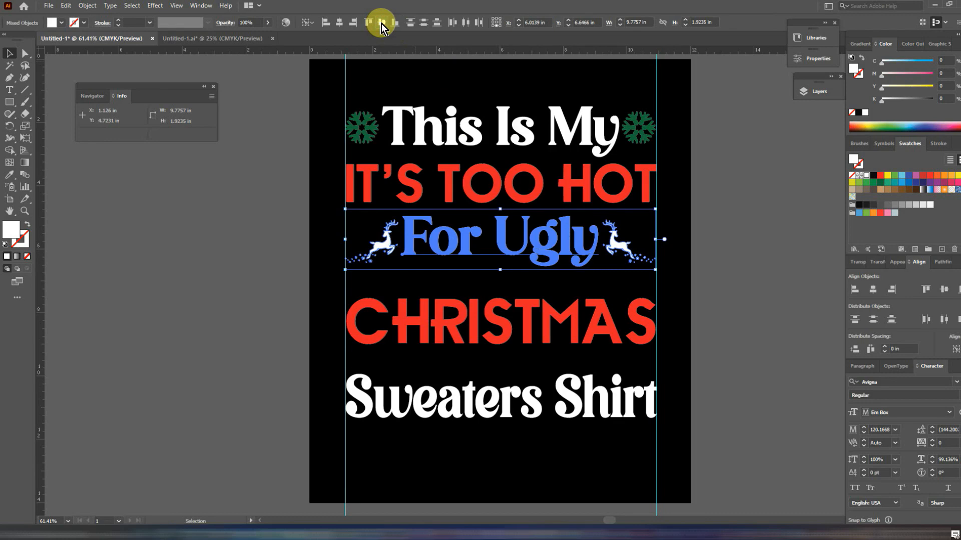
click(466, 25)
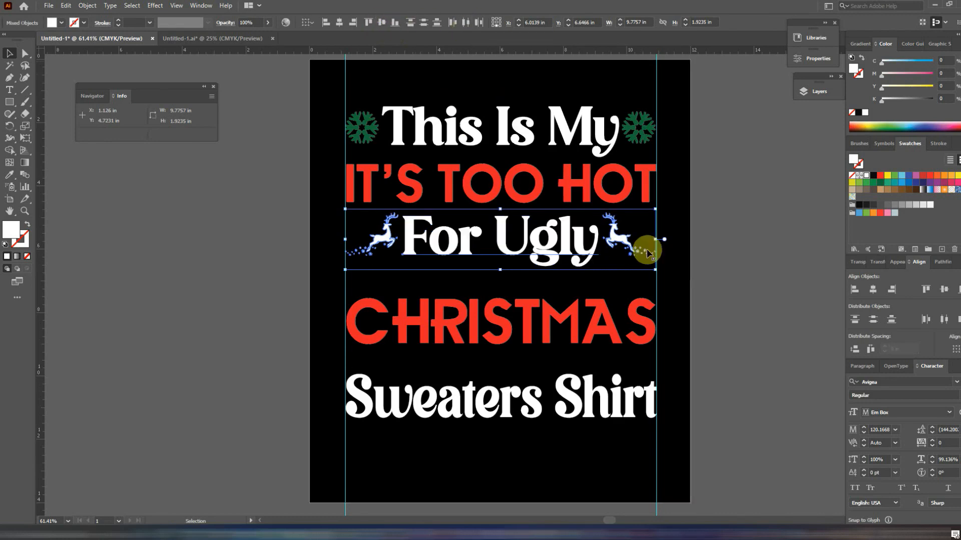
click(714, 261)
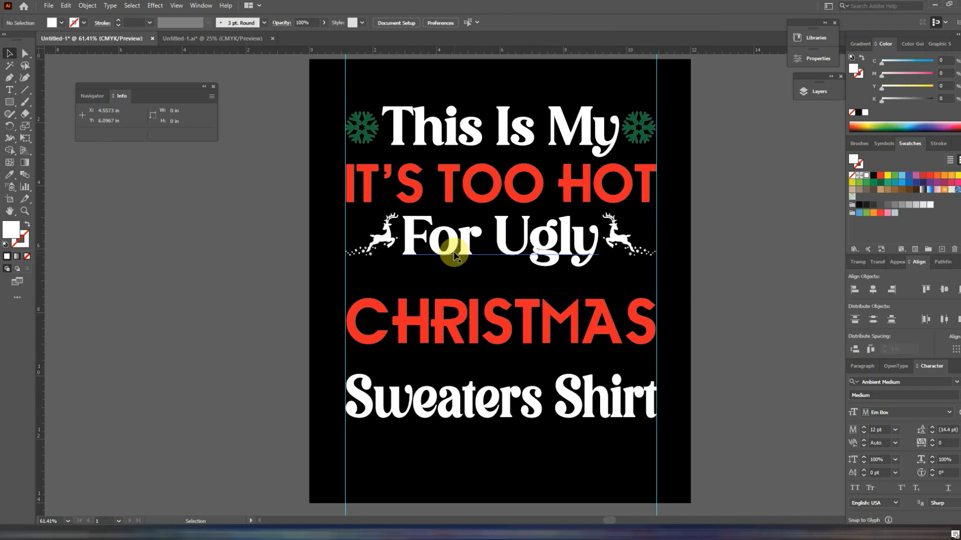
Place a white snowflake about 0.36 in wide and a smaller one beside it below "For Ugly", starting at the left guide.
drag(491, 50, 418, 279)
key(Delete)
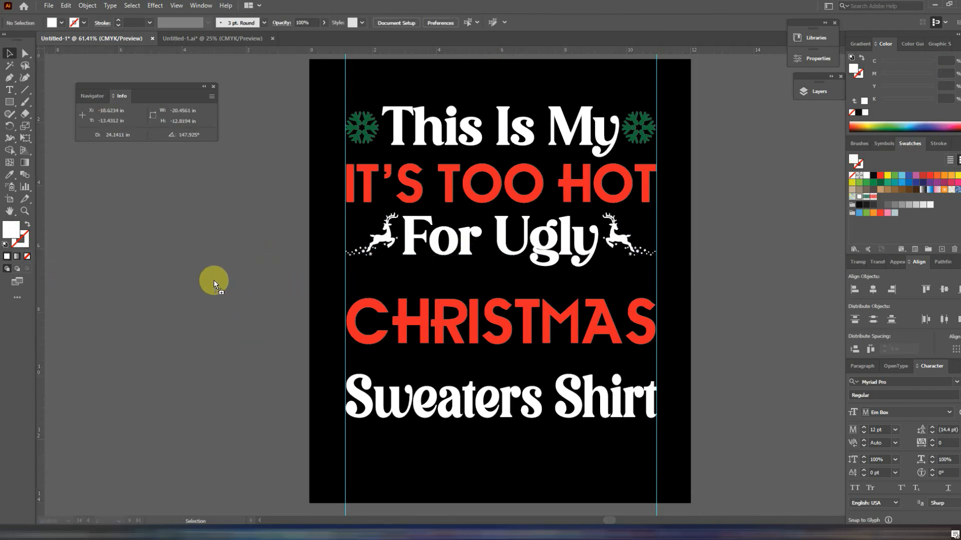
drag(213, 281, 214, 281)
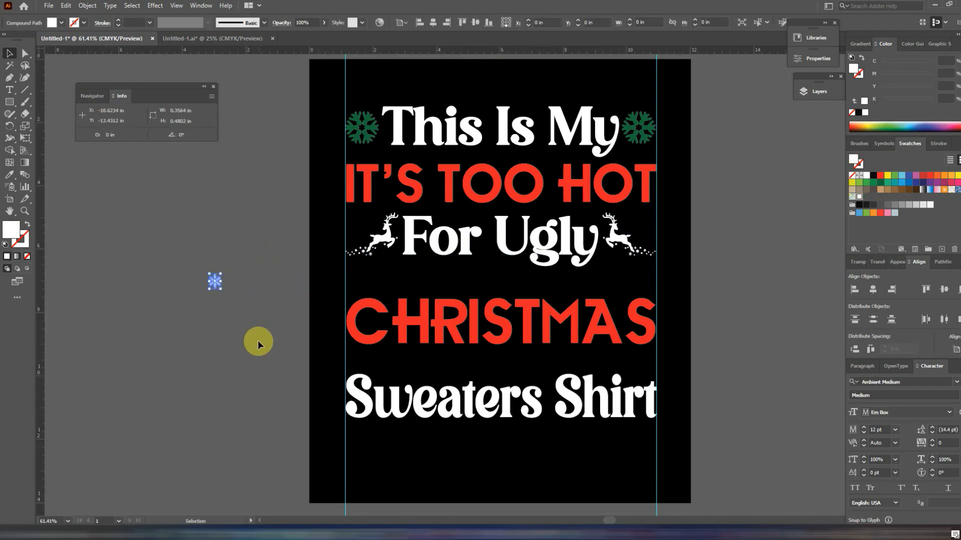
click(243, 310)
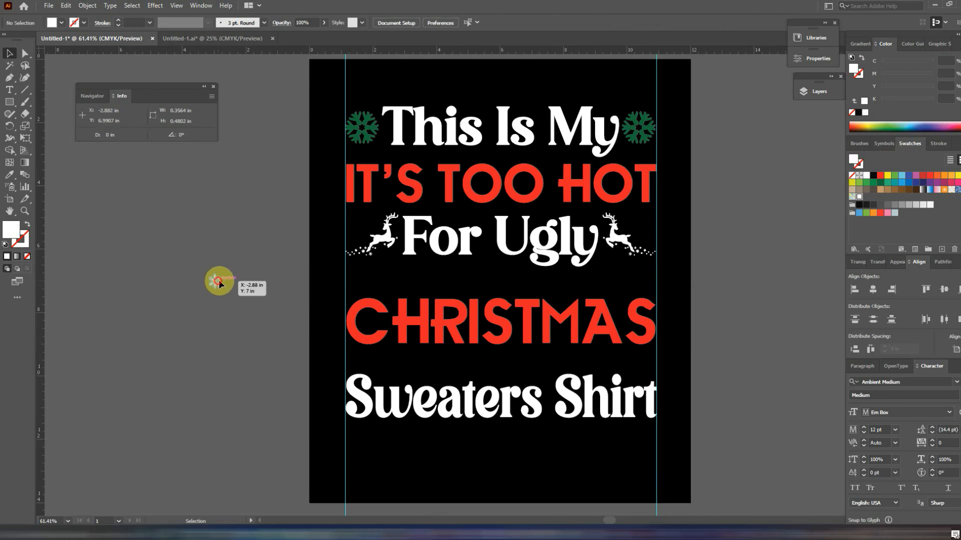
drag(218, 280, 352, 269)
click(269, 268)
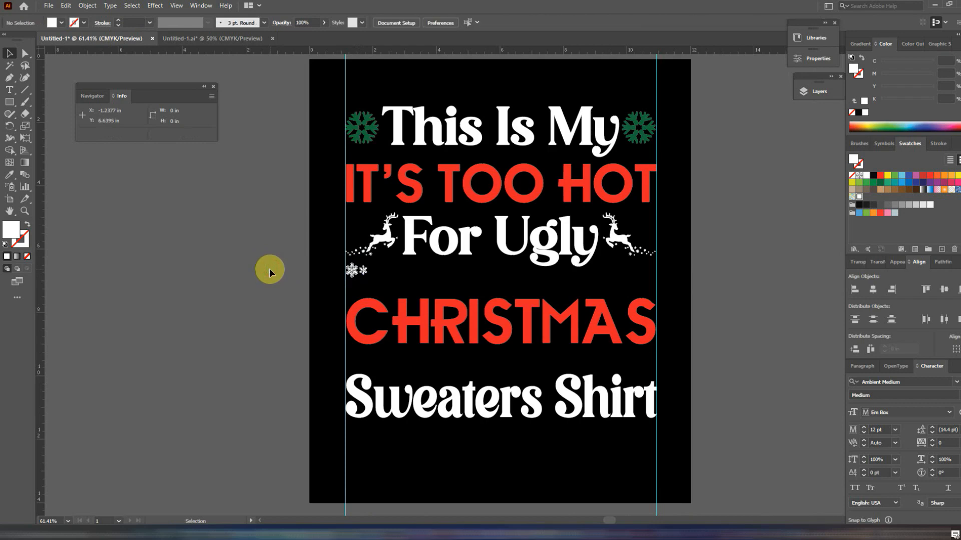
Copy the snowflake pair directly beside itself and repeat the copy until the row spans the width between the guides.
click(353, 273)
drag(355, 273, 376, 274)
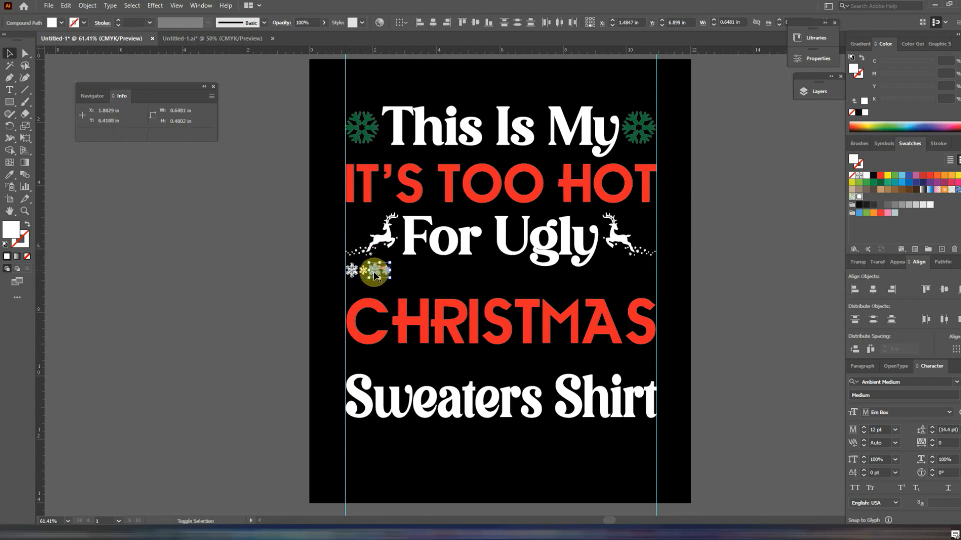
key(a)
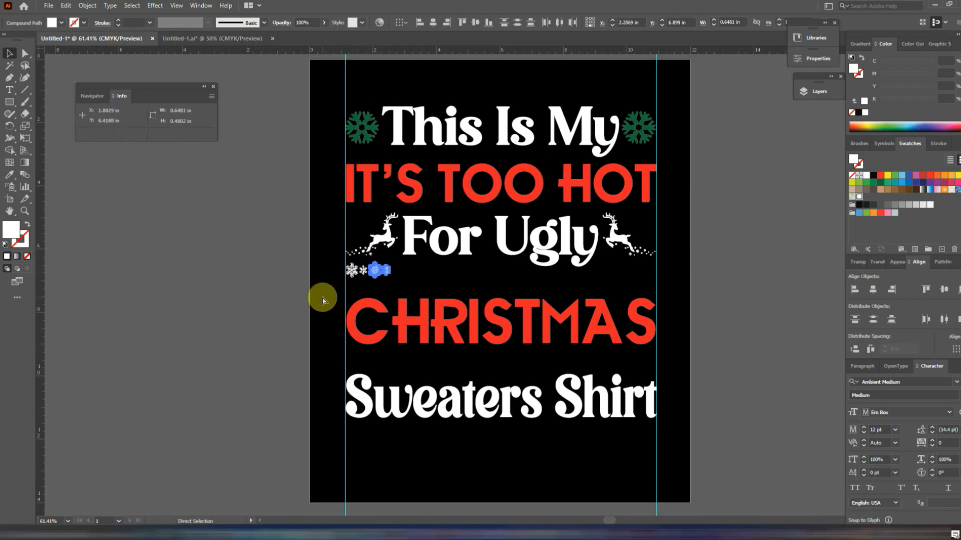
key(ctrl+d)
key(ctrl+d)
key(ctrl+d)
key(ctrl+d)
key(ctrl+d)
key(ctrl+d)
key(ctrl+d)
key(ctrl+d)
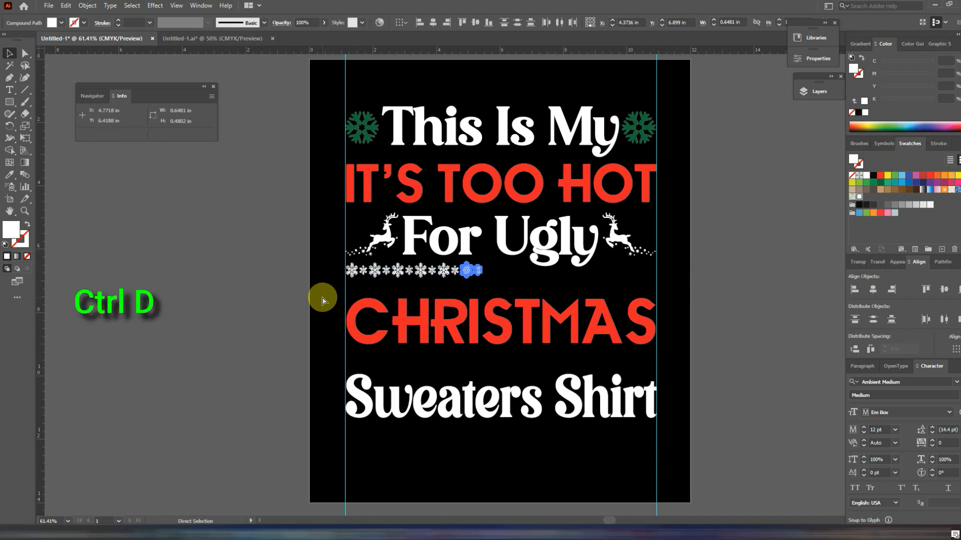
key(ctrl+d)
key(ctrl+d)
key(ctrl+d)
key(ctrl+d)
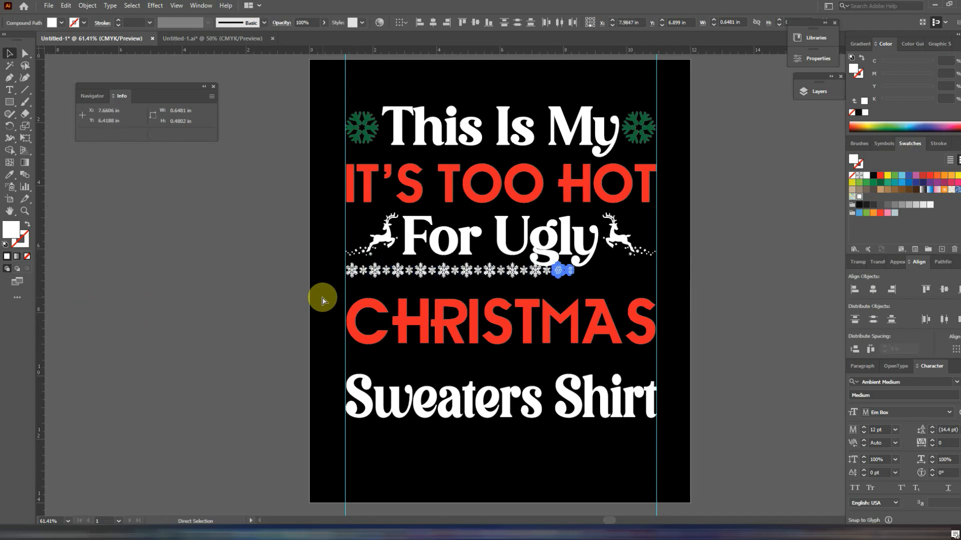
key(ctrl+d)
key(ctrl+d)
key(ctrl+d)
key(ctrl+d)
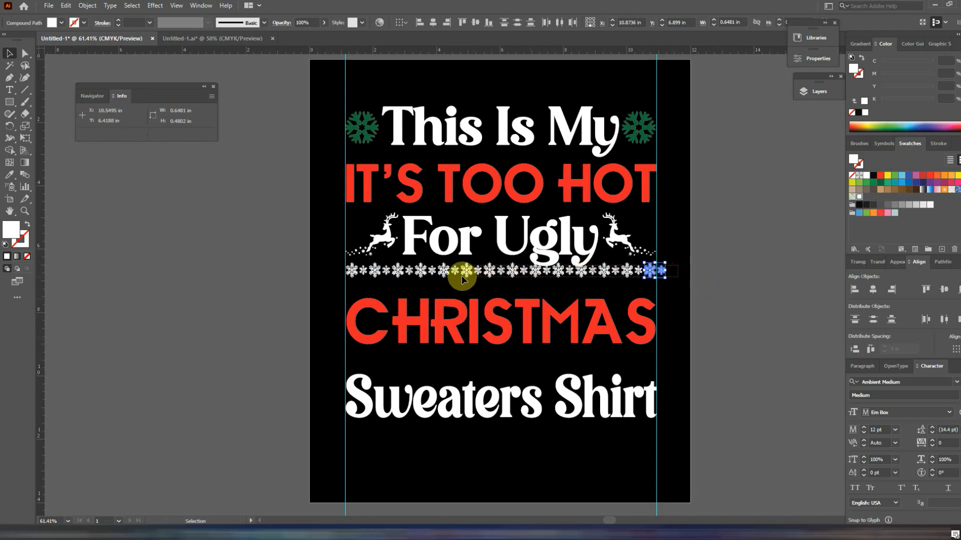
Move the whole snowflake row slightly down and scale it to fit between the guides above "CHRISTMAS".
key(ctrl+a)
drag(511, 272, 513, 277)
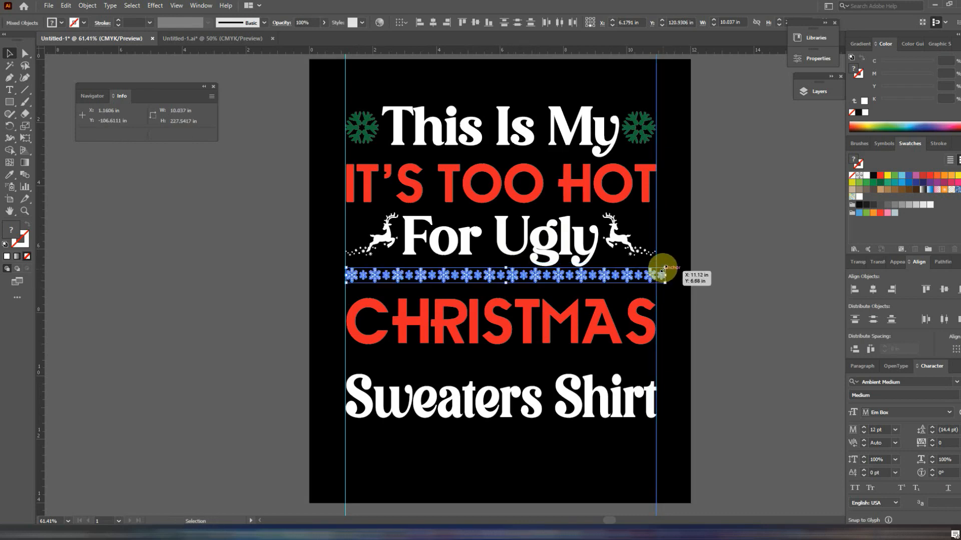
drag(663, 275, 658, 271)
click(692, 236)
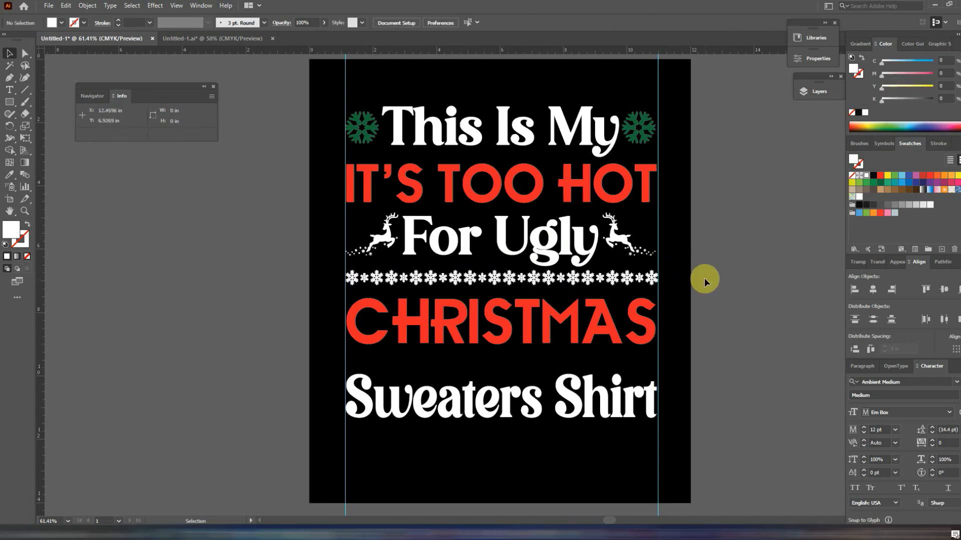
Fill the first large snowflake of the row with the dark green swatch and the small one beside it with red.
click(353, 280)
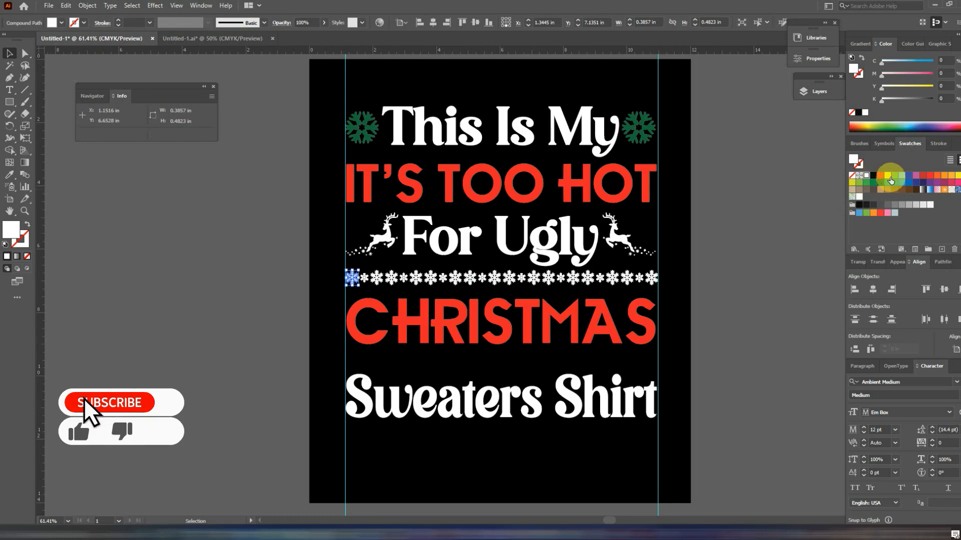
click(880, 183)
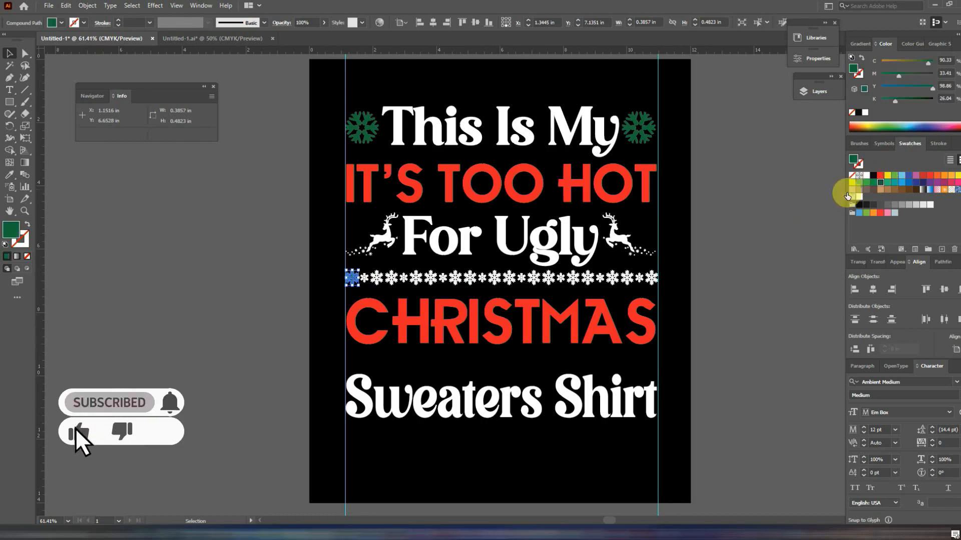
click(369, 281)
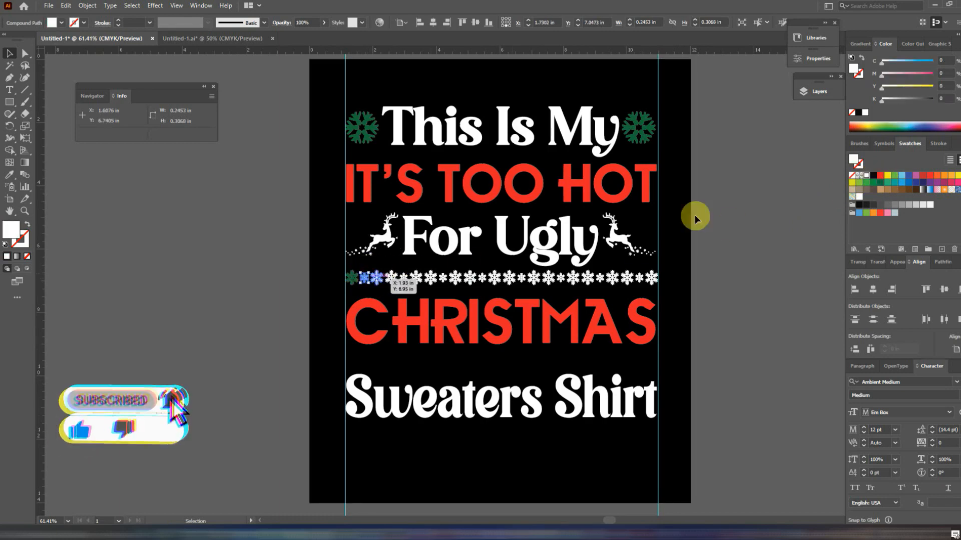
click(881, 175)
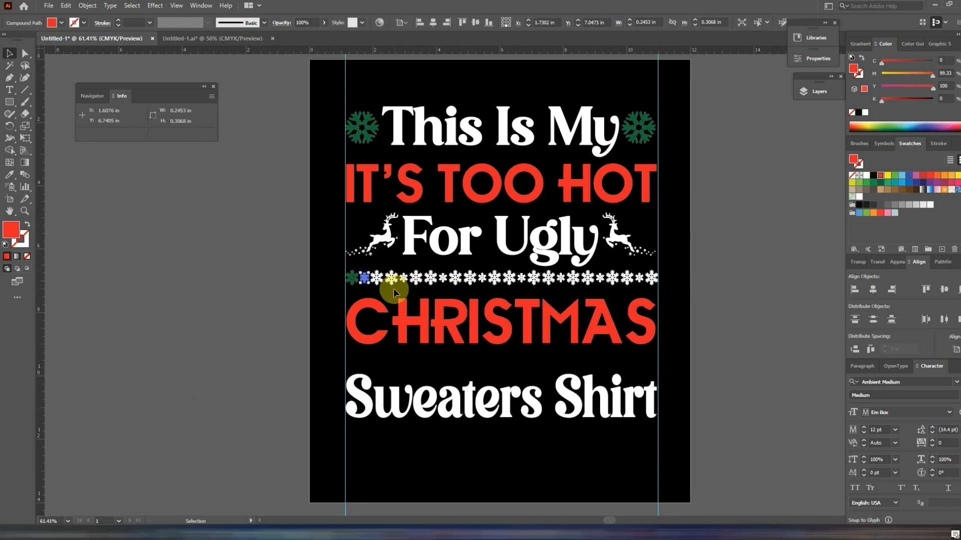
Fill every other snowflake in the row, from the third one onward, with the dark green swatch.
click(376, 278)
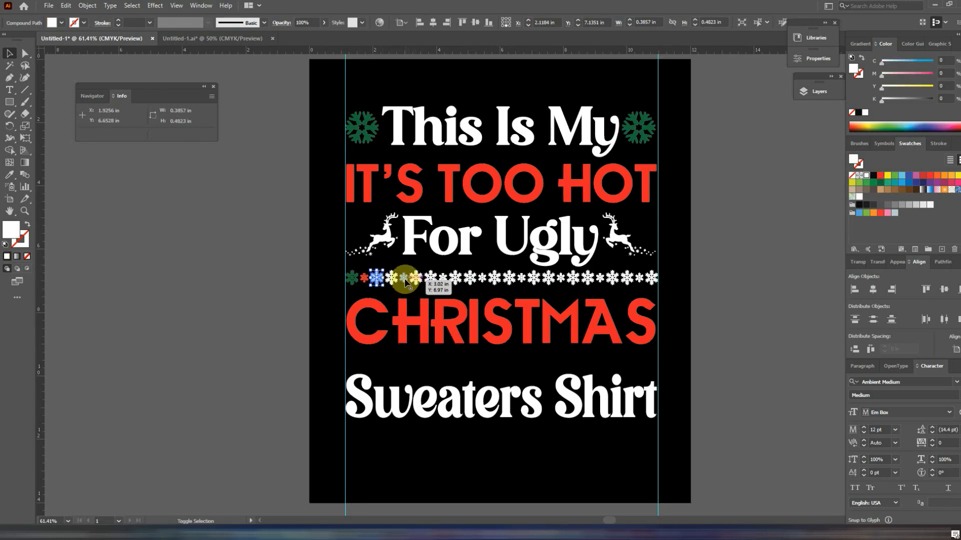
shift+click(404, 278)
shift+click(430, 278)
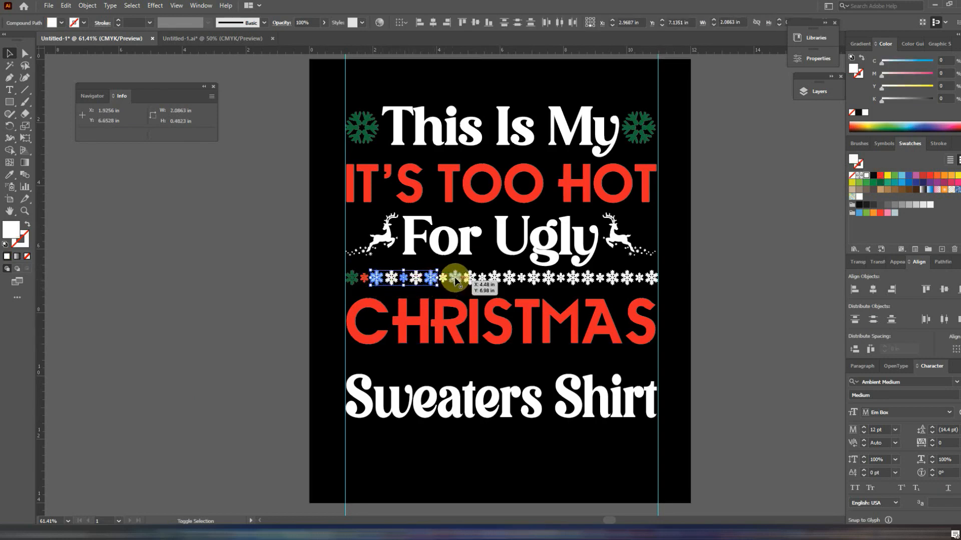
shift+click(454, 278)
shift+click(511, 279)
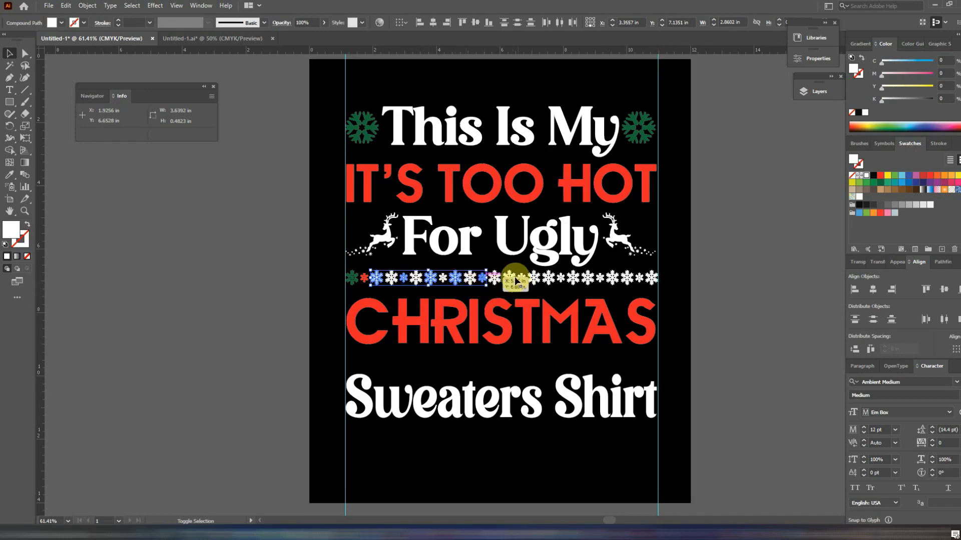
shift+click(535, 278)
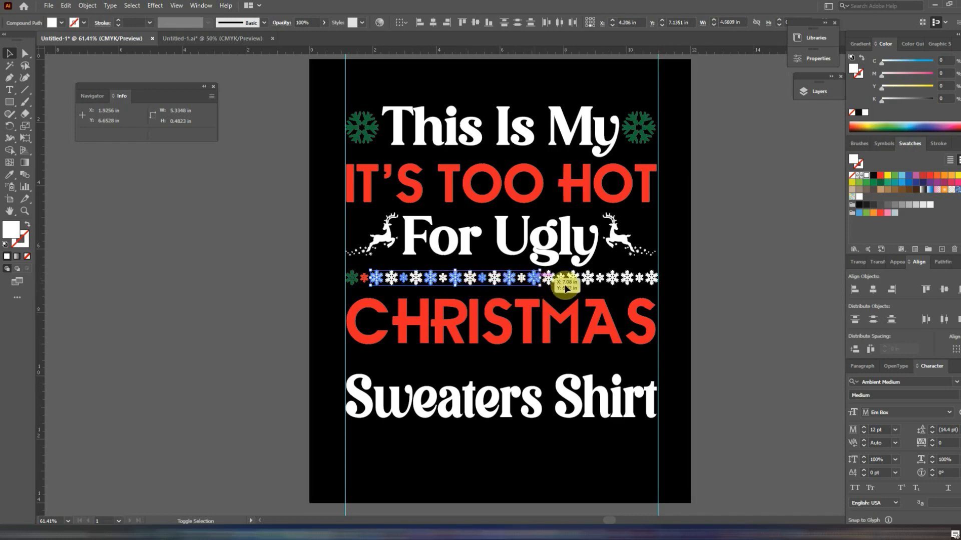
shift+click(561, 281)
shift+click(588, 279)
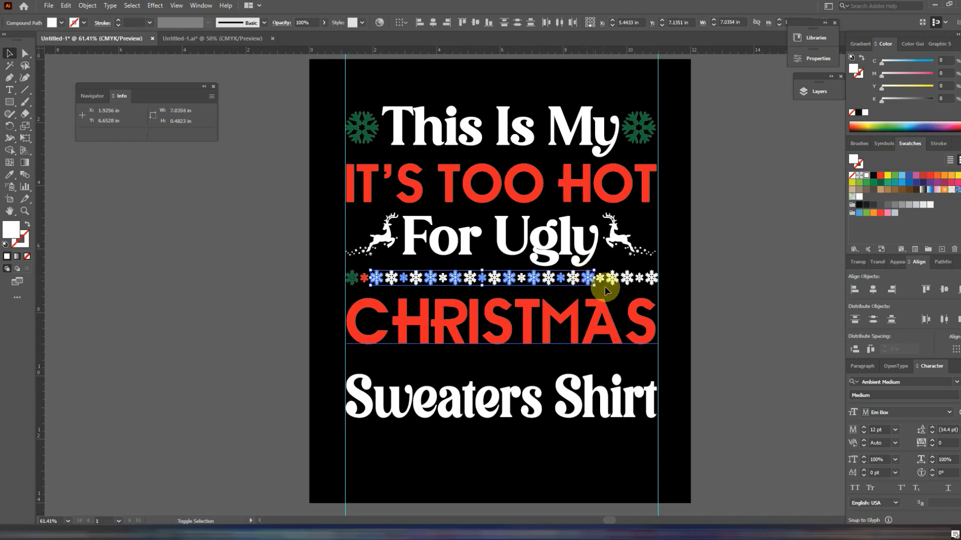
shift+click(611, 278)
shift+click(638, 280)
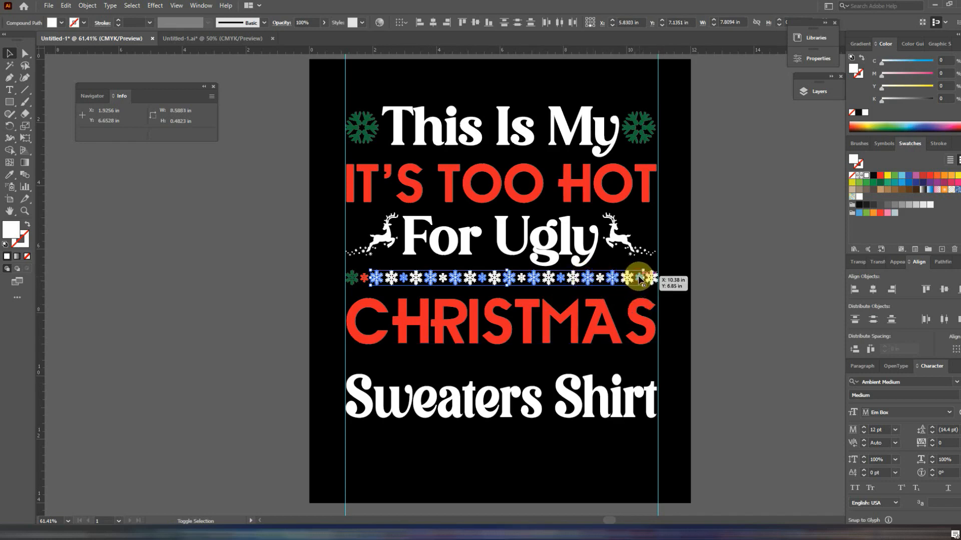
click(882, 185)
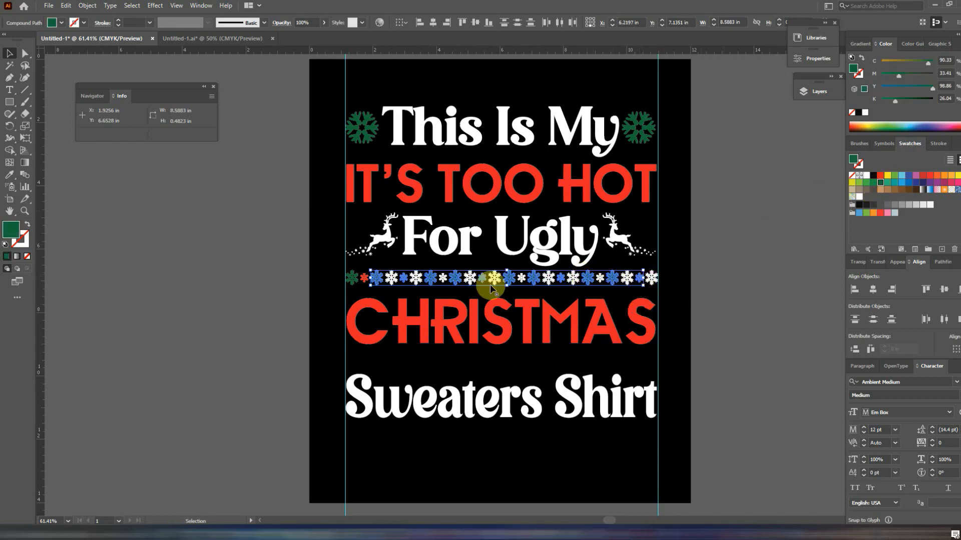
Fill all the remaining white snowflakes in the divider row with the red swatch.
click(392, 277)
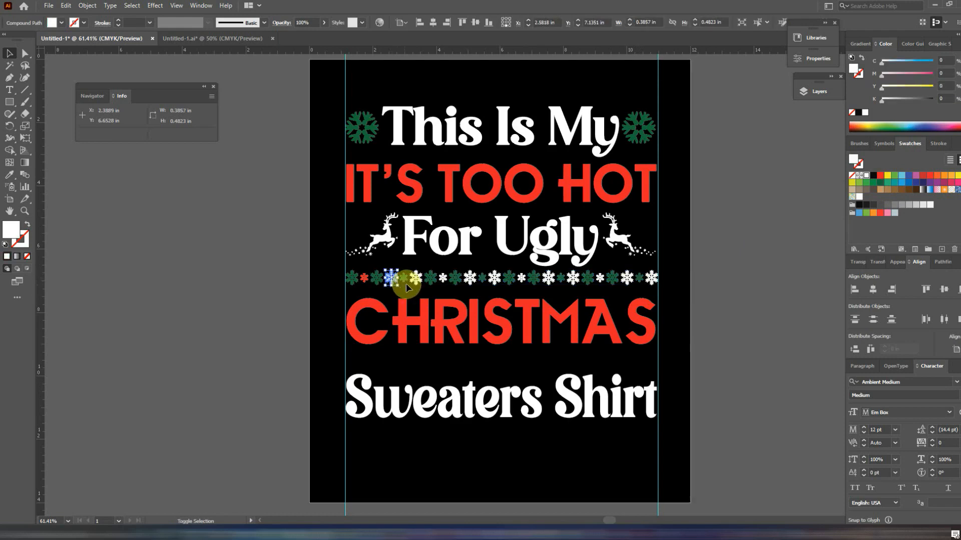
shift+click(416, 278)
shift+click(443, 278)
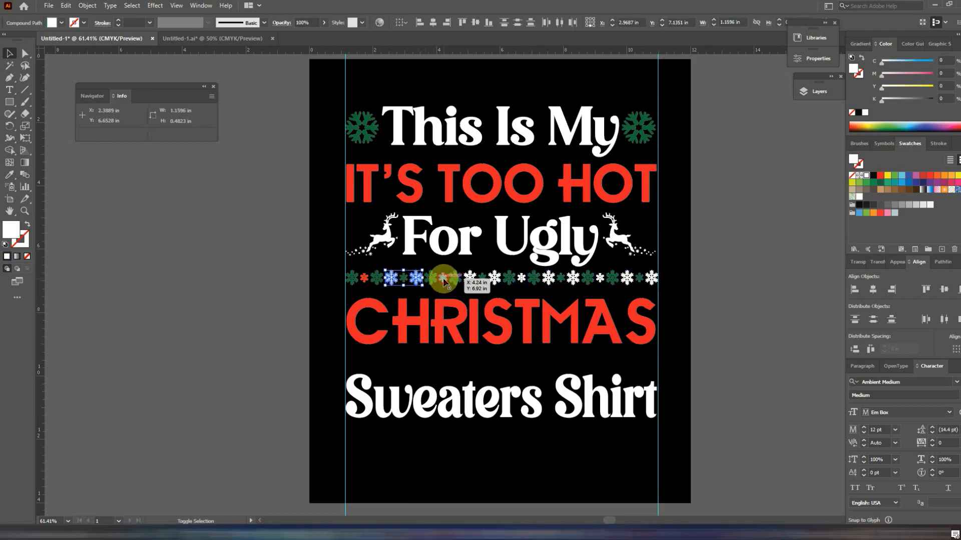
shift+click(469, 277)
shift+click(495, 277)
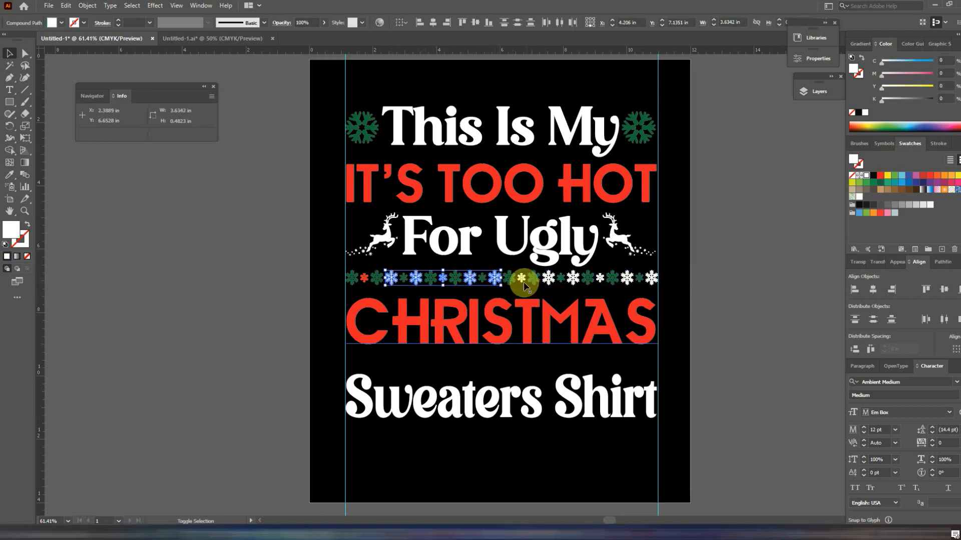
shift+click(522, 278)
shift+click(549, 278)
shift+click(573, 278)
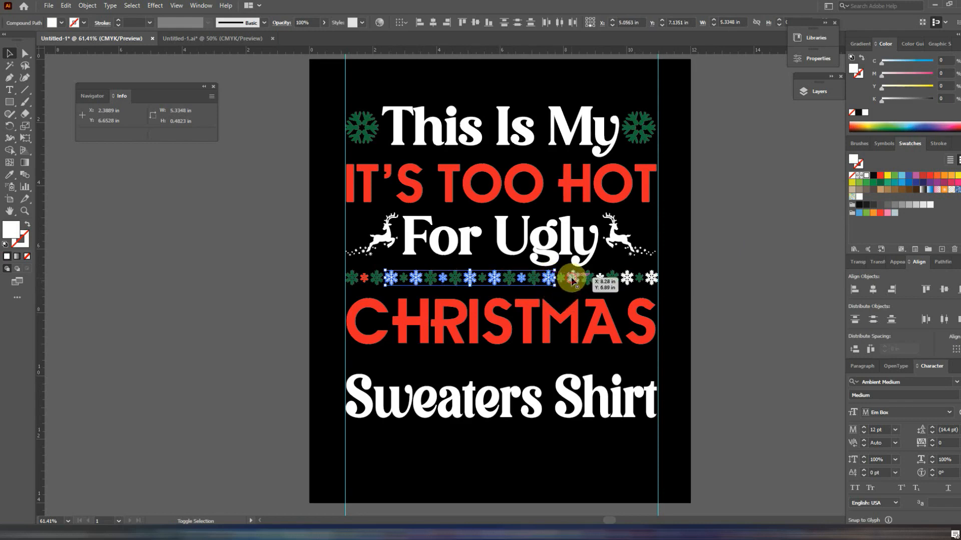
shift+click(602, 277)
shift+click(628, 278)
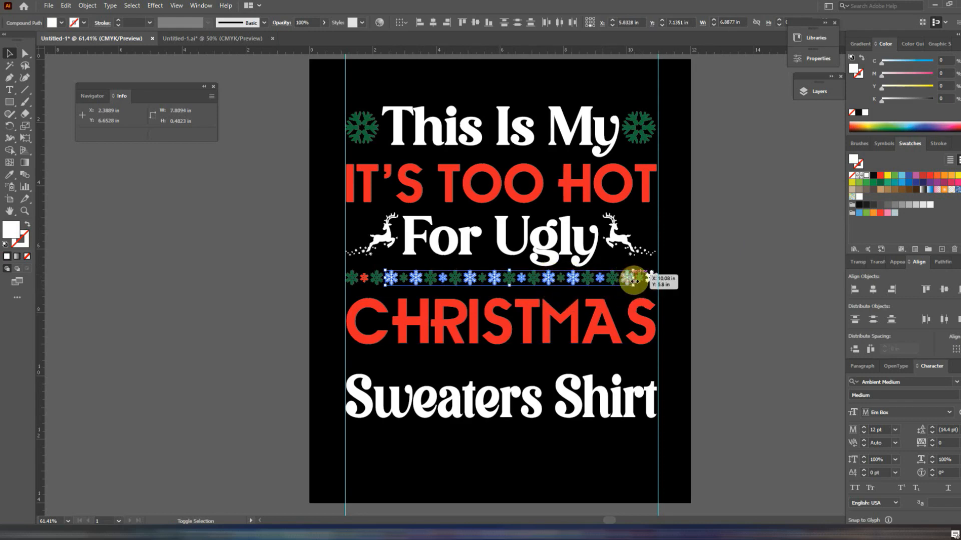
shift+click(651, 278)
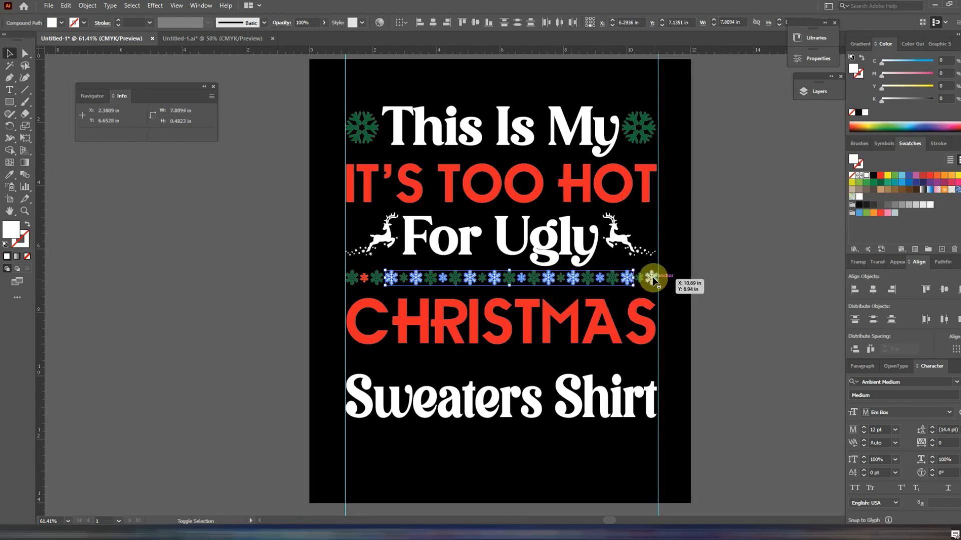
click(880, 176)
Group the whole snowflake row and place a copy of it between "CHRISTMAS" and "Sweaters Shirt".
click(341, 274)
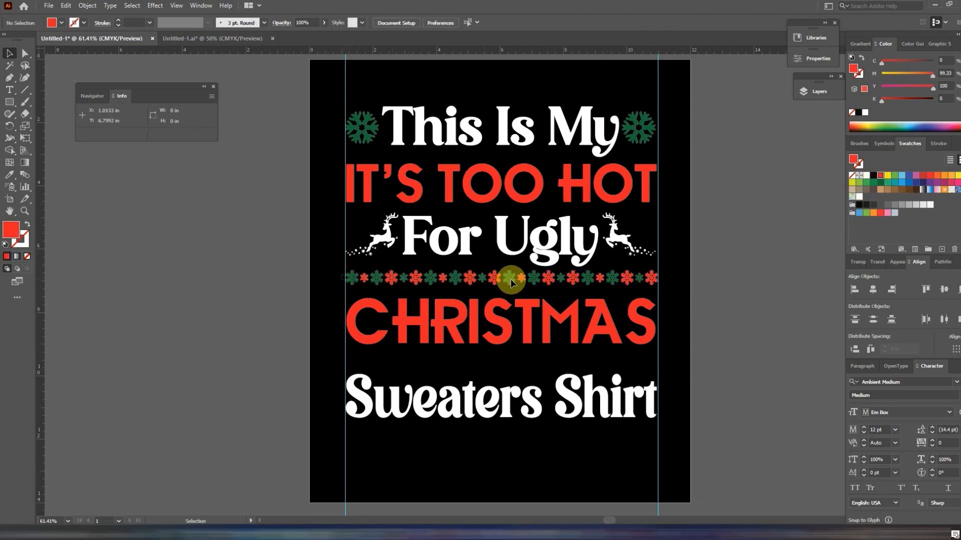
click(654, 278)
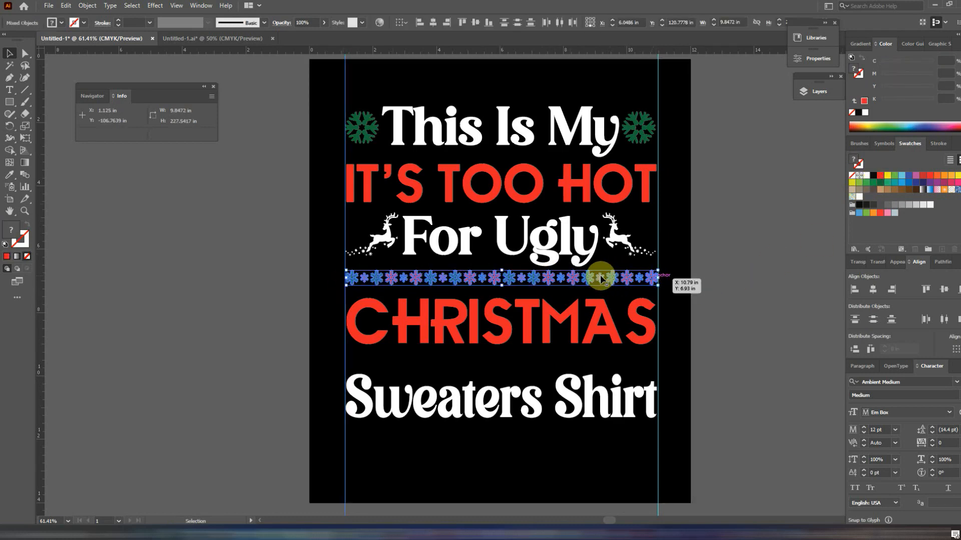
right_click(506, 279)
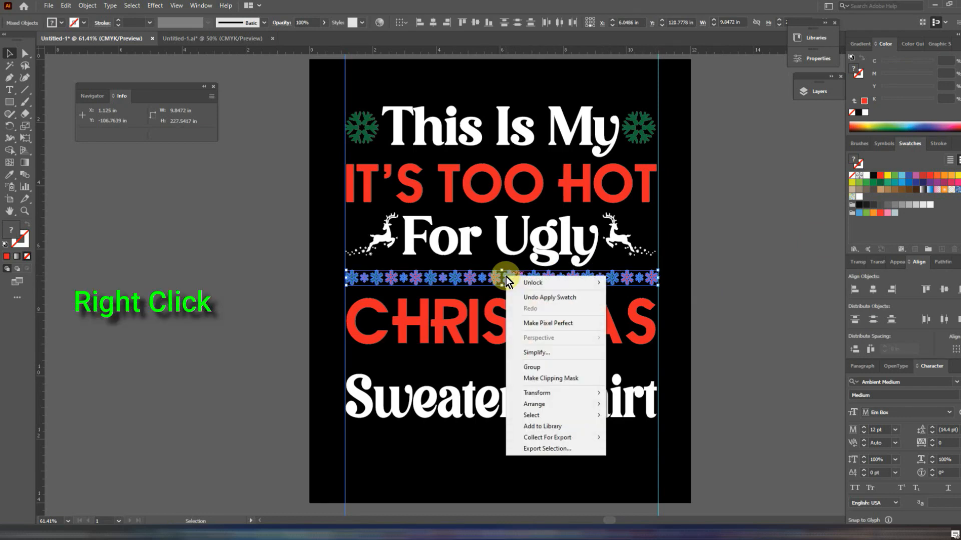
click(534, 367)
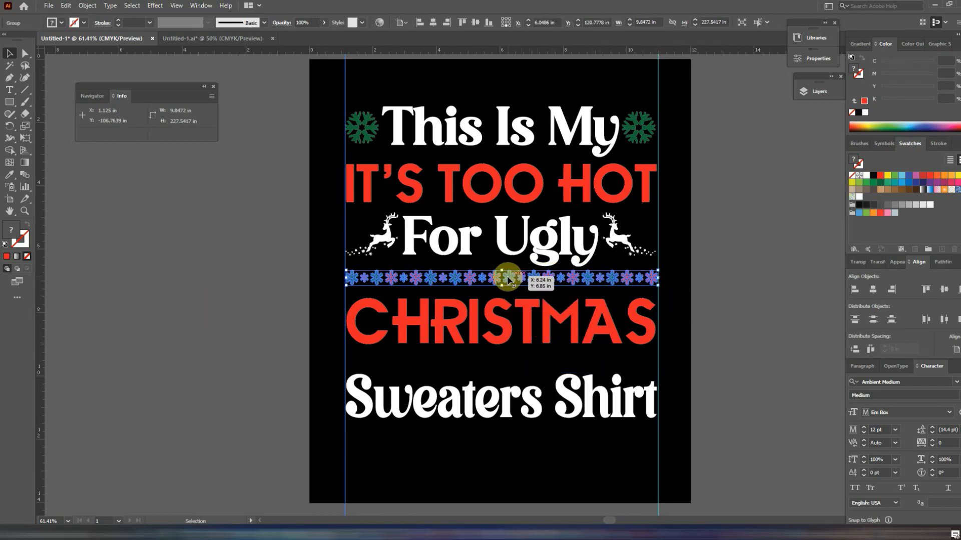
drag(507, 278, 505, 356)
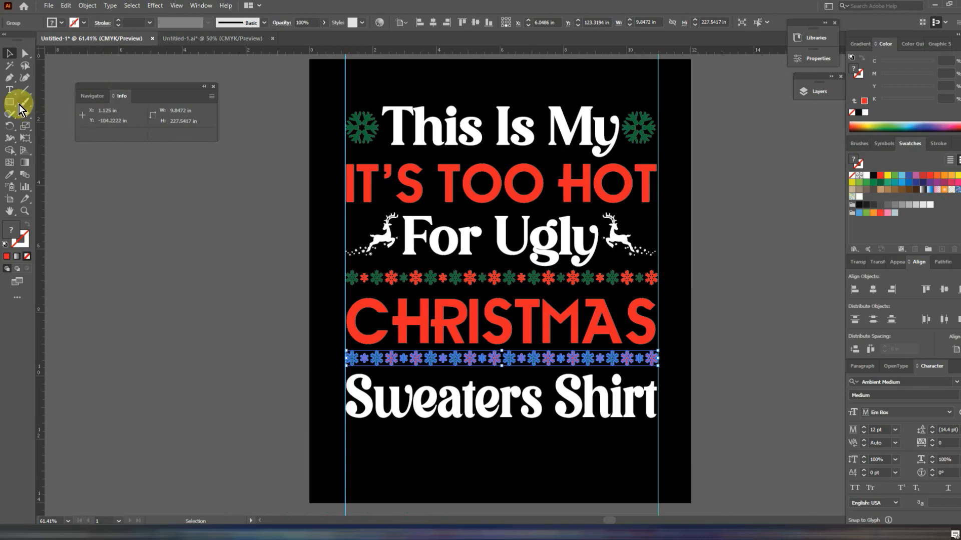
Draw a narrow upright ellipse about 0.6 by 1.6 in on the empty canvas beside the artboard and fill it white.
key(ctrl+shift+a)
drag(14, 104, 45, 126)
drag(183, 224, 203, 274)
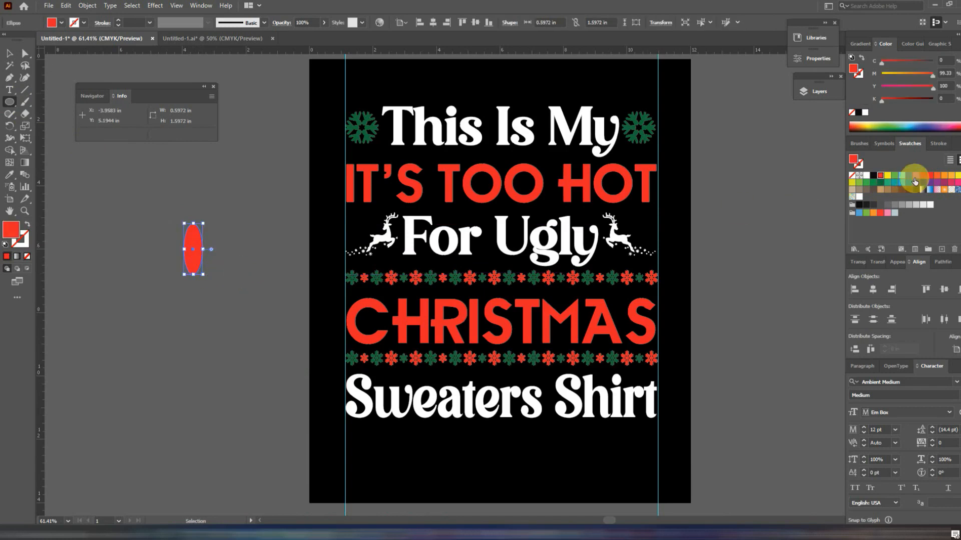
click(864, 112)
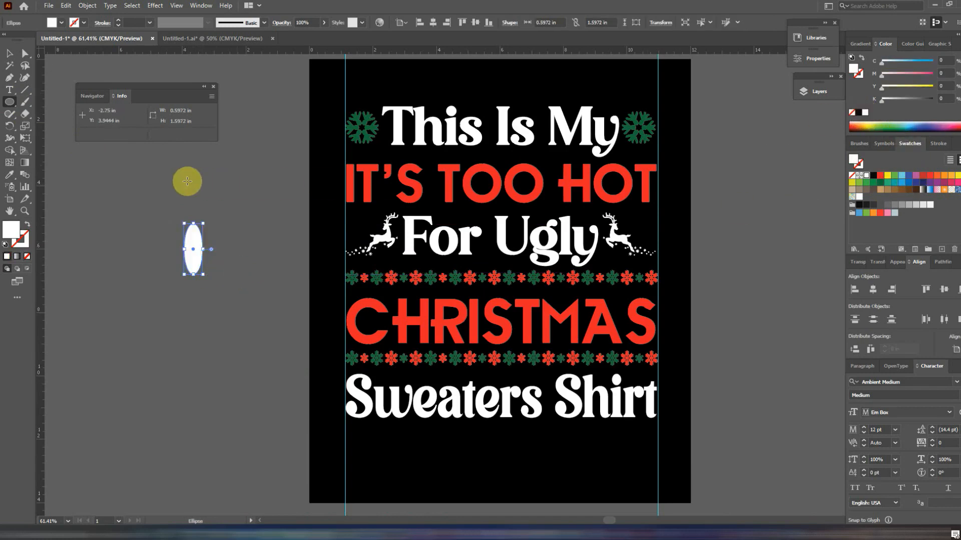
Convert the ellipse's top and bottom anchor points to sharp corners with the Anchor Point tool to make a leaf shape.
click(9, 77)
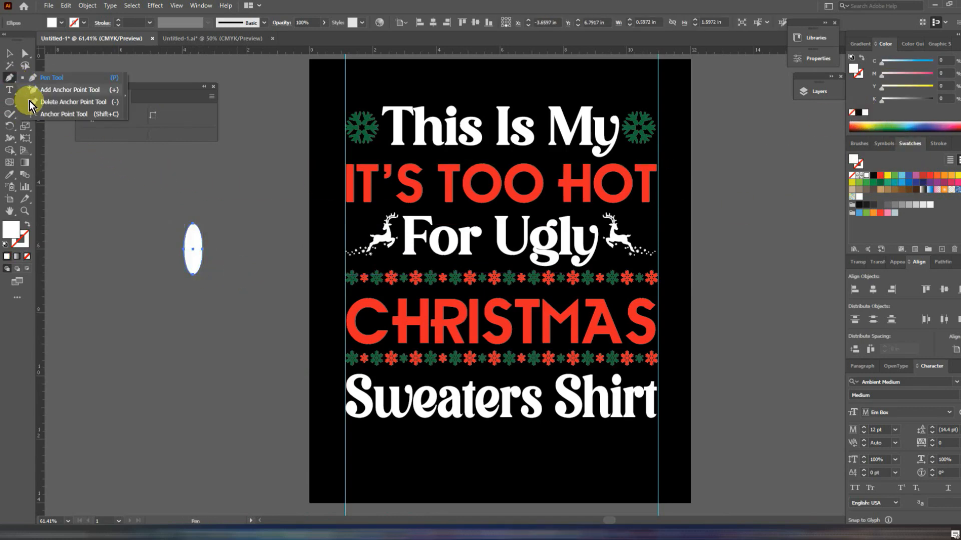
click(49, 123)
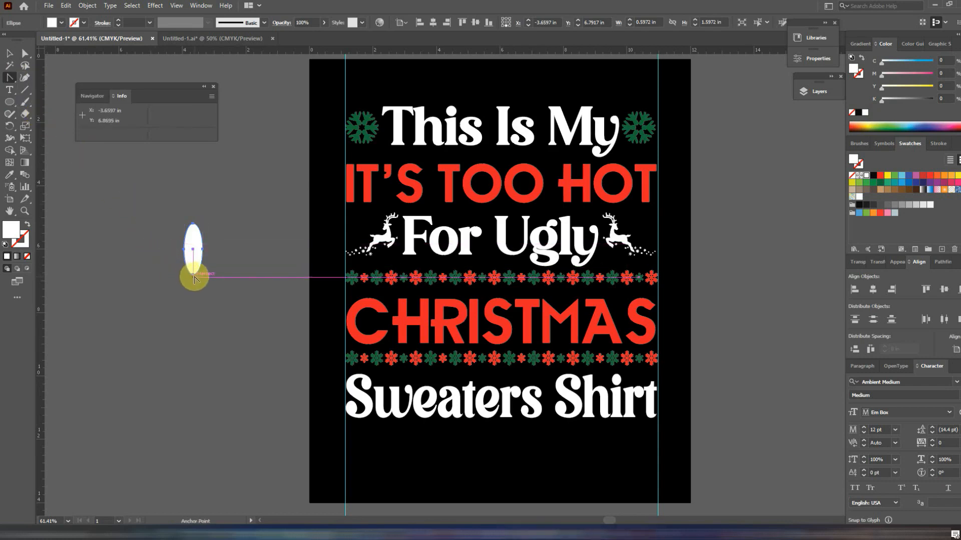
click(194, 274)
click(193, 224)
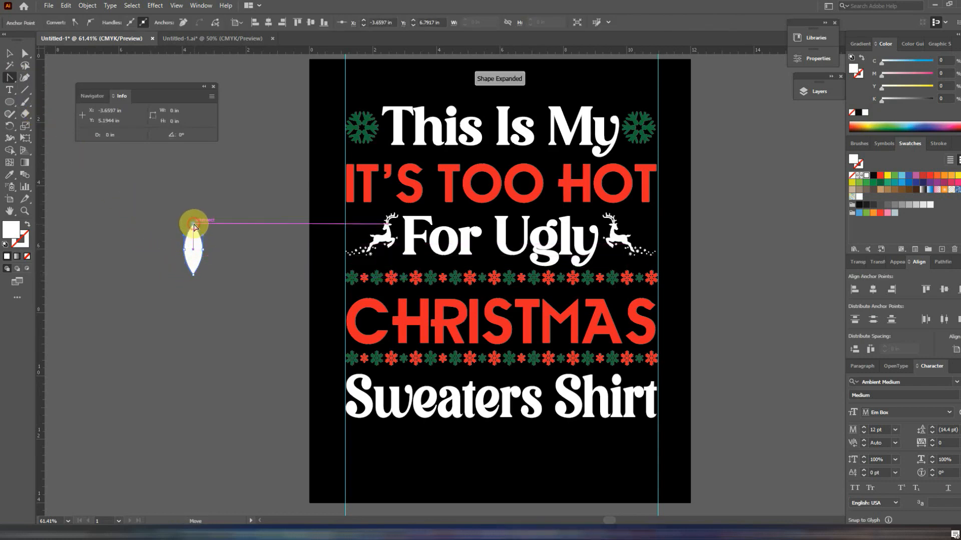
Rotate the leaf shape about 11° so its top tilts to the left, and widen it slightly.
click(9, 53)
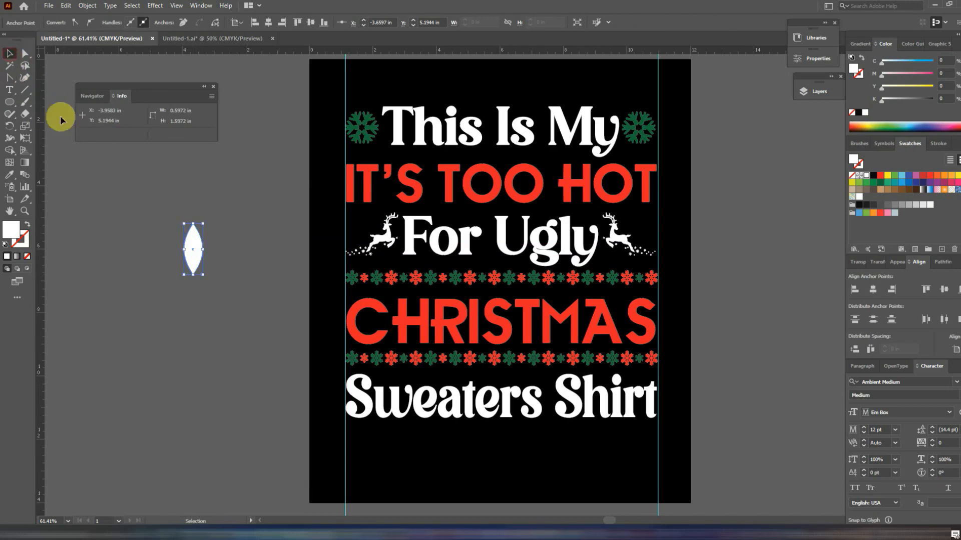
drag(208, 219, 203, 215)
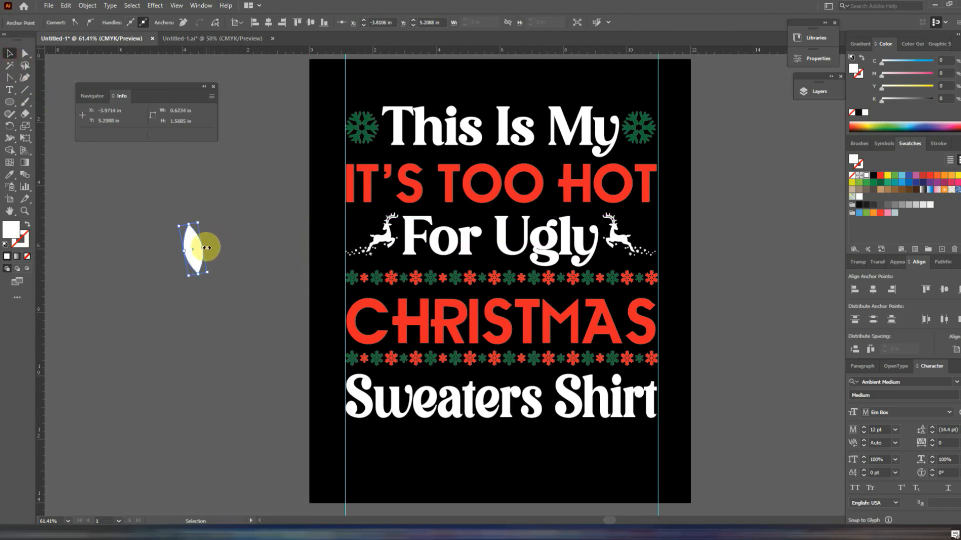
drag(206, 247, 209, 247)
click(218, 243)
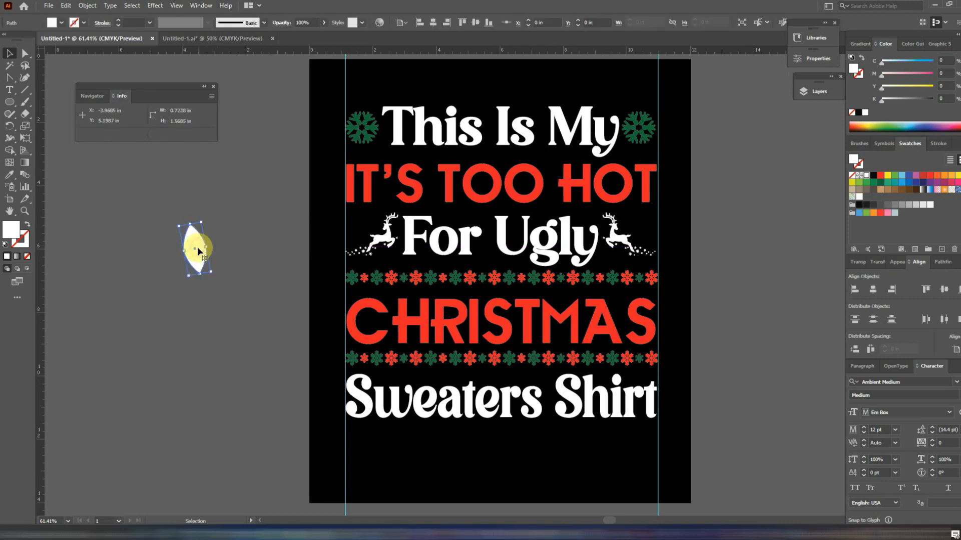
Copy the leaf shape to its right and flip the copy horizontally.
drag(199, 250, 214, 251)
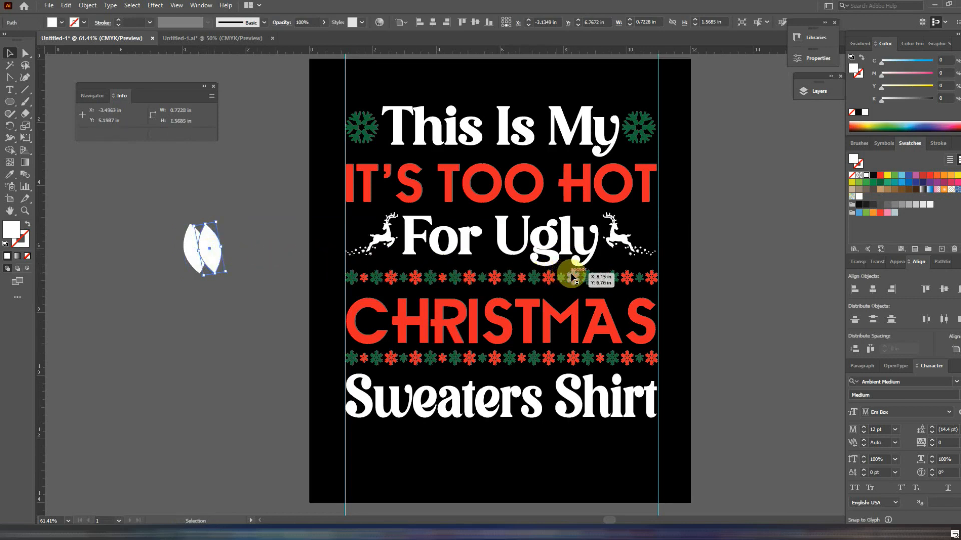
click(822, 58)
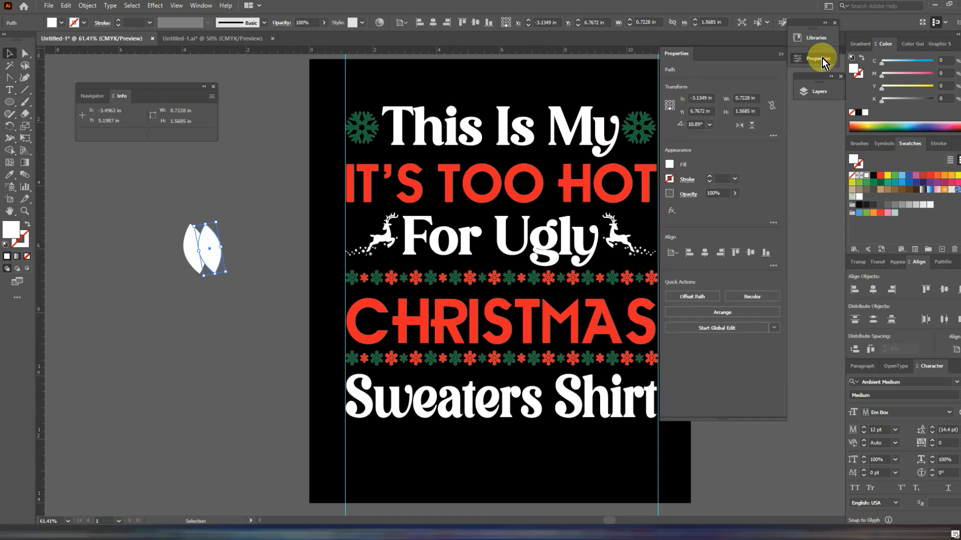
click(742, 125)
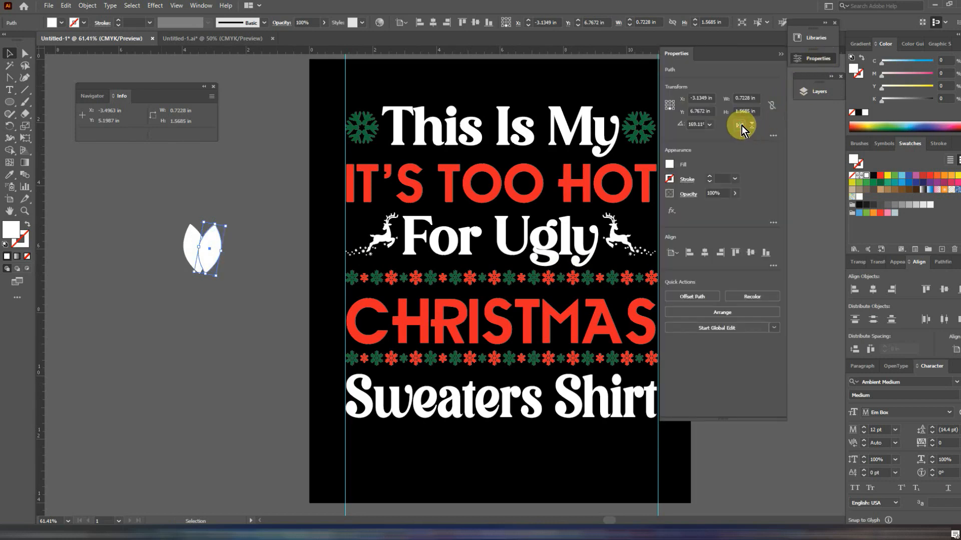
click(793, 57)
Move the flipped leaf slightly inward so its lower tip comes close to the tip of the first leaf.
drag(216, 253, 160, 273)
click(242, 295)
key(a)
key(ctrl+1)
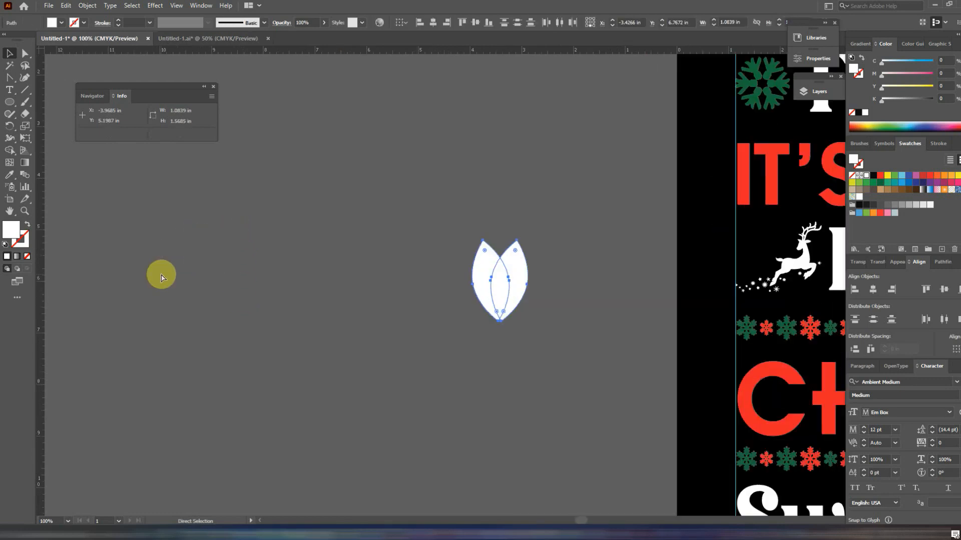
click(537, 385)
drag(525, 281, 521, 280)
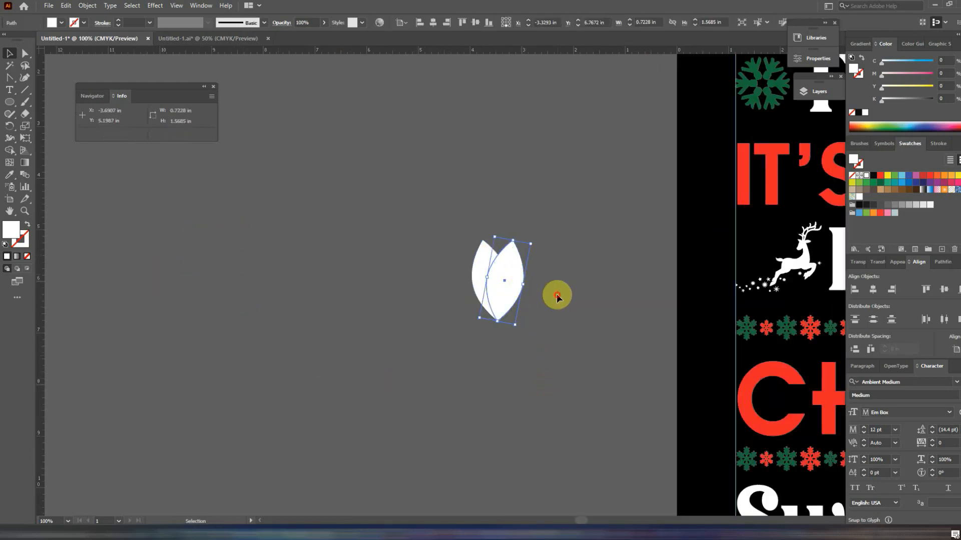
click(557, 296)
Line up the bottom tips of both leaves exactly in Outline view and return to Preview.
key(ctrl+y)
key(v)
key(ctrl+equal)
key(ctrl+equal)
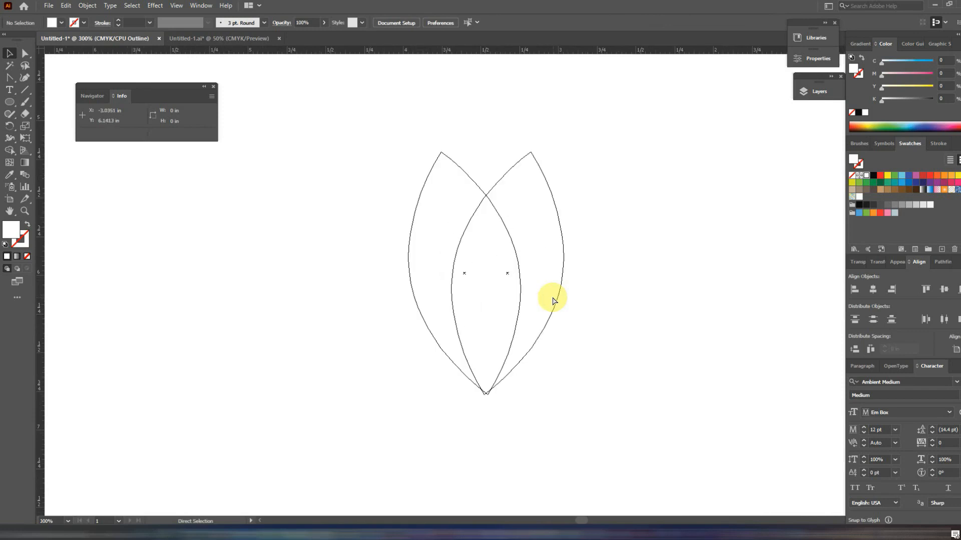
drag(559, 292, 562, 291)
click(599, 298)
key(ctrl+y)
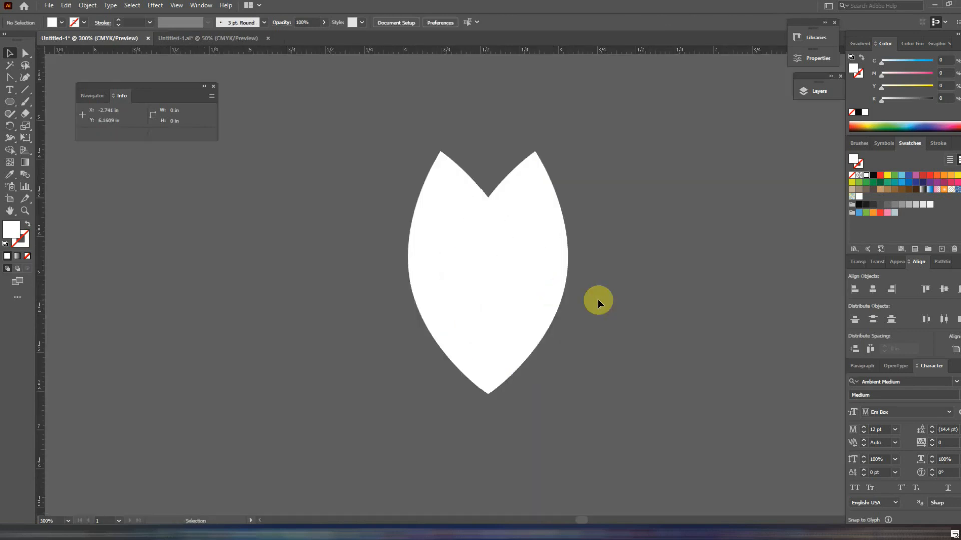
Unite the two overlapping leaves into one notched shape.
drag(629, 178, 332, 351)
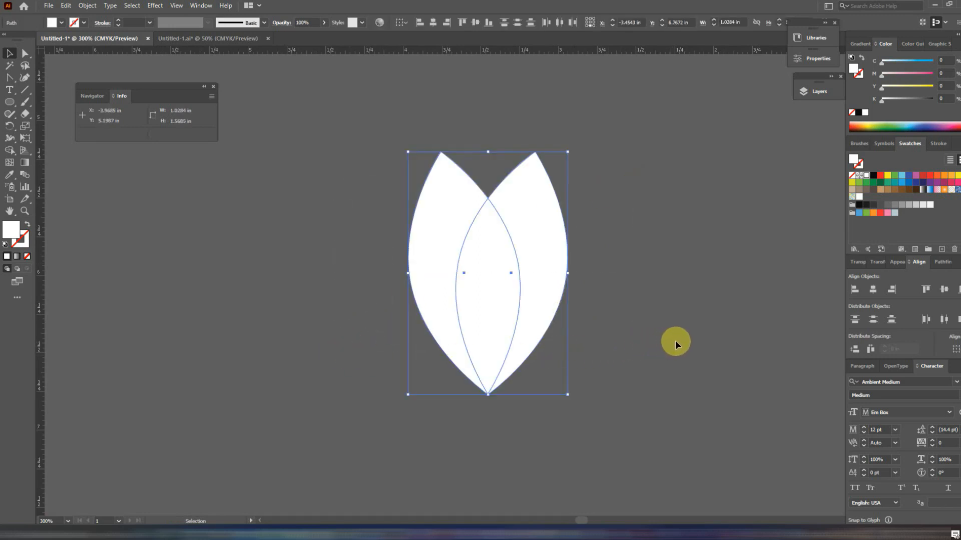
click(941, 263)
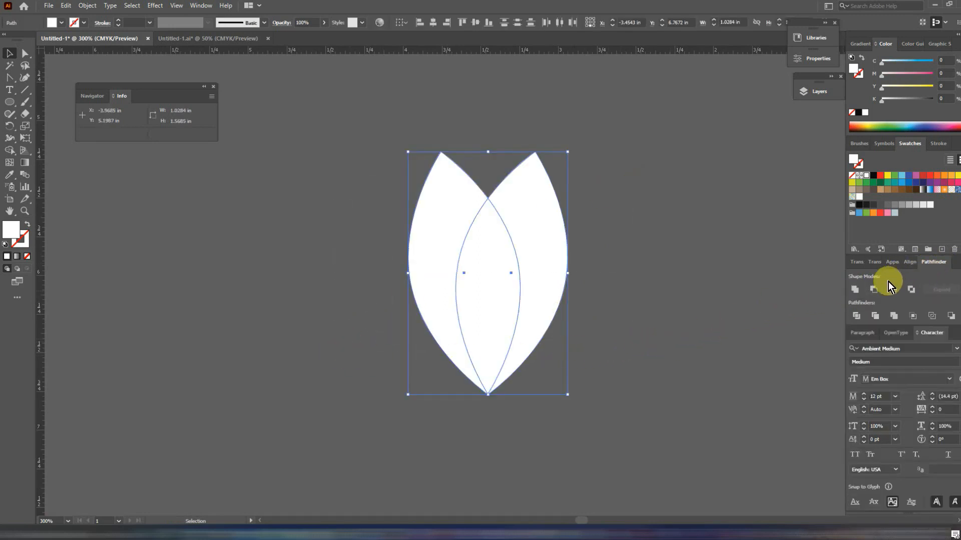
click(853, 290)
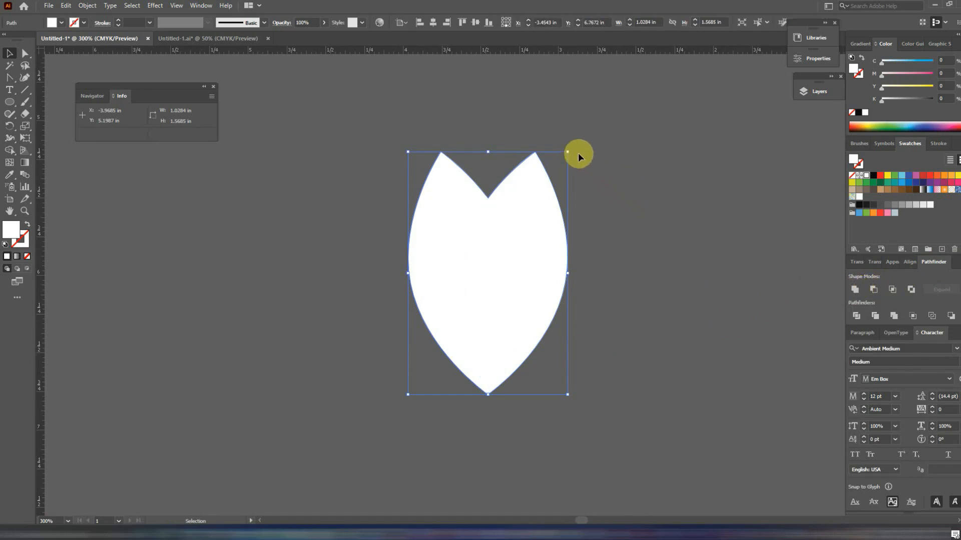
Shrink the notched leaf shape and place it on its side, pointing left, under "Sweaters Shirt" at the left guide.
key(ctrl+minus)
key(ctrl+minus)
key(ctrl+minus)
key(ctrl+minus)
key(ctrl+minus)
key(ctrl+minus)
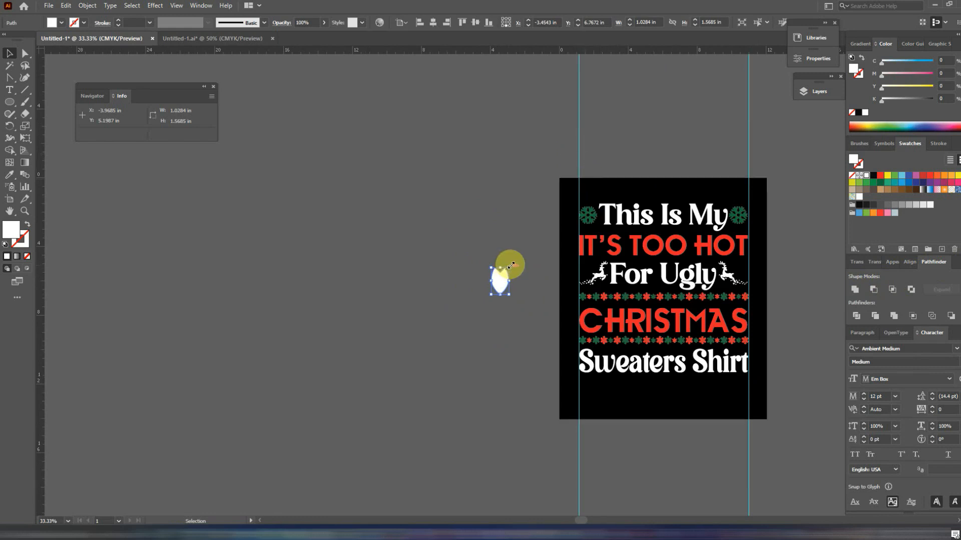
mouse_move(510, 265)
mouse_down()
mouse_move(502, 271)
mouse_move(525, 277)
mouse_move(505, 275)
mouse_up()
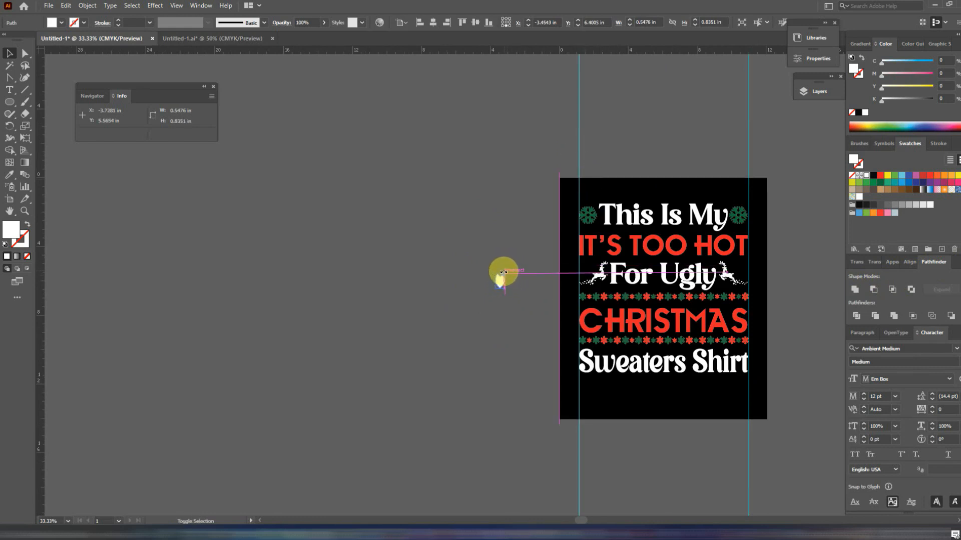
drag(499, 281, 465, 374)
click(612, 389)
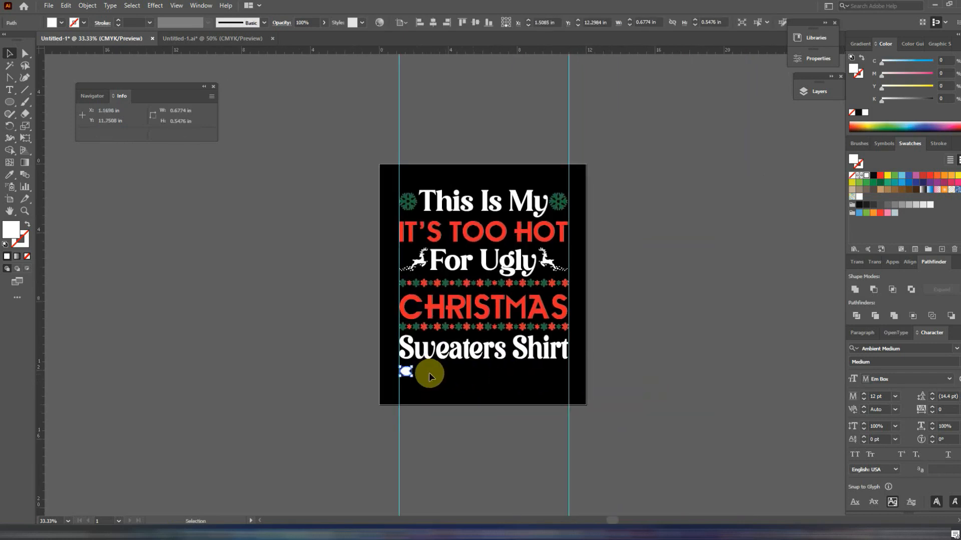
Scale the leaf shape down to about 0.23 by 0.18 in at the left guide and copy it directly beside itself.
key(ctrl+equal)
key(ctrl+equal)
key(ctrl+equal)
drag(554, 320, 322, 412)
drag(269, 375, 279, 371)
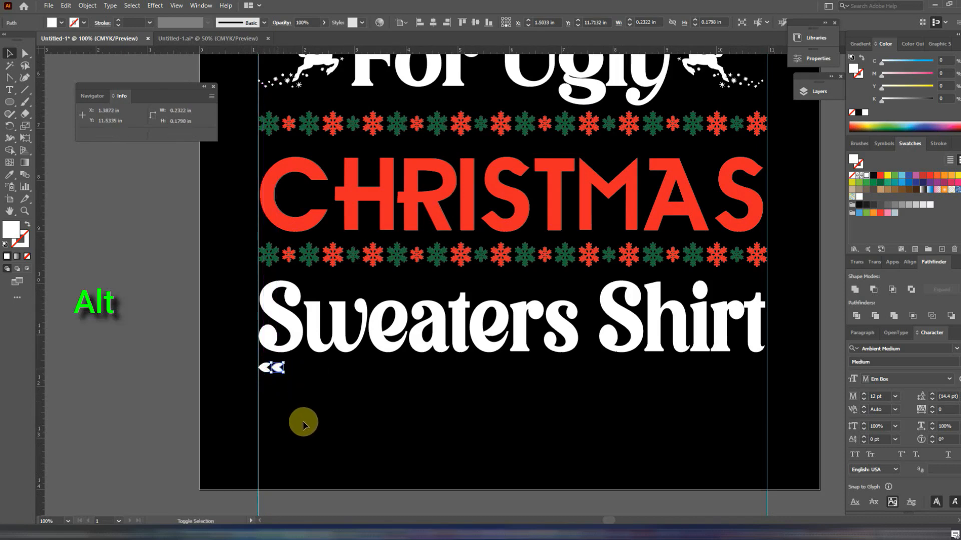
Repeat the leaf copy at equal spacing under "Sweaters Shirt" until the row nearly reaches the right guide.
key(ctrl+d)
key(ctrl+d)
key(ctrl+d)
key(ctrl+d)
key(ctrl+d)
key(ctrl+d)
key(ctrl+d)
key(ctrl+d)
key(ctrl+d)
key(ctrl+d)
key(ctrl+d)
key(ctrl+d)
key(ctrl+d)
key(ctrl+d)
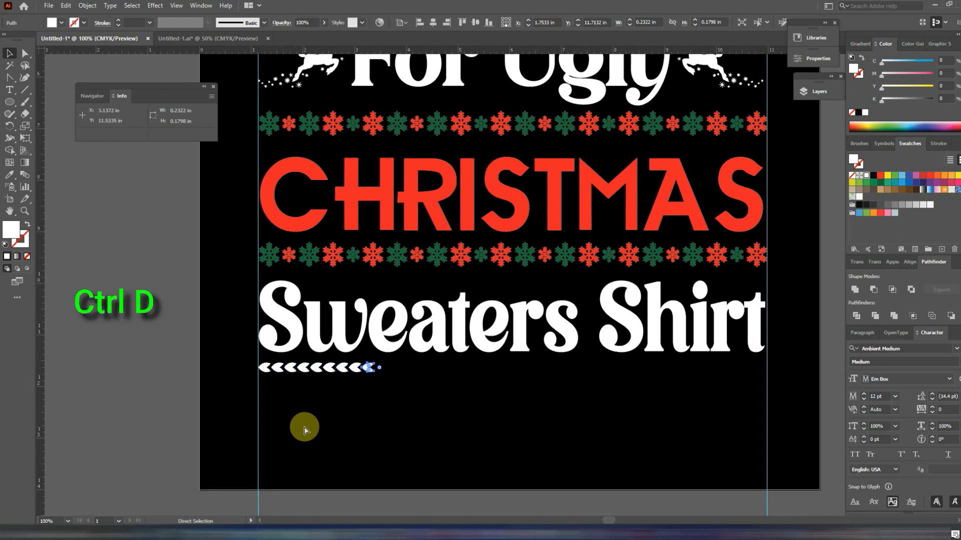
key(ctrl+d)
key(ctrl+d)
key(ctrl+d)
key(ctrl+d)
key(ctrl+d)
key(ctrl+d)
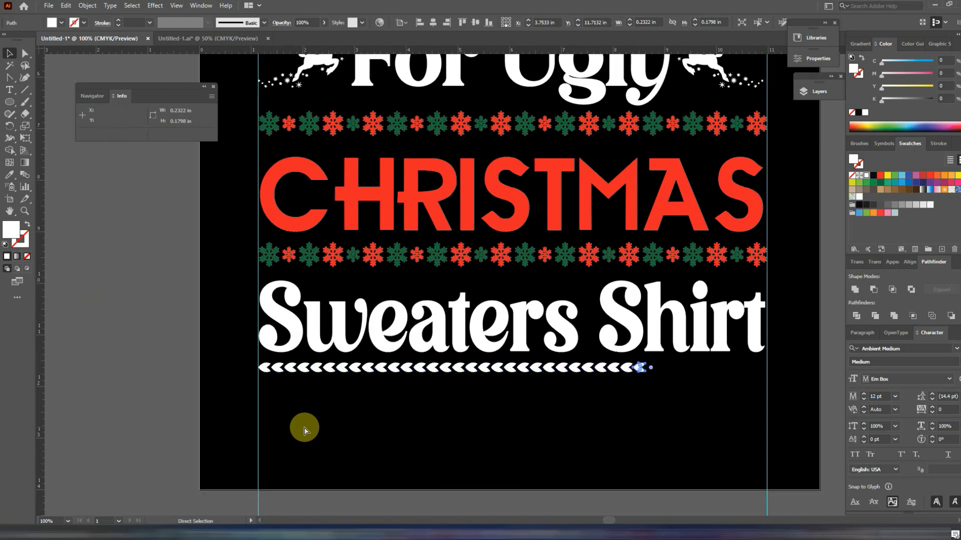
key(ctrl+d)
key(ctrl+d)
key(ctrl+d)
key(ctrl+d)
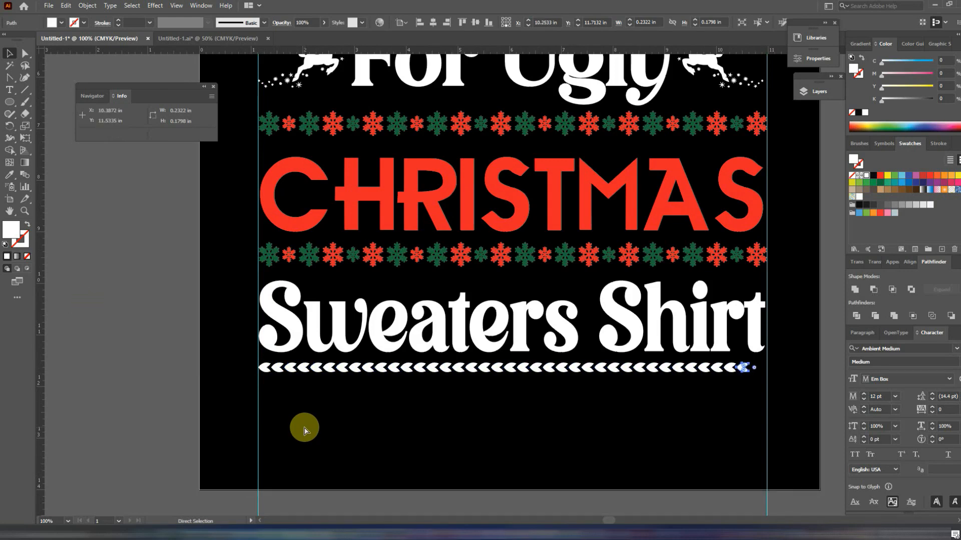
Widen the whole leaf row to about 9.49 in, fill it with red and group it.
drag(741, 388, 264, 364)
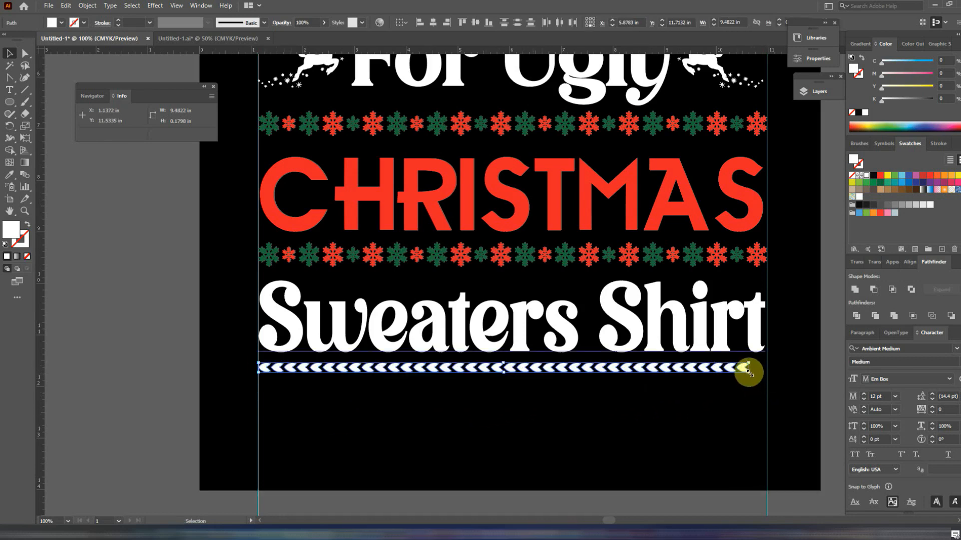
drag(749, 369, 749, 369)
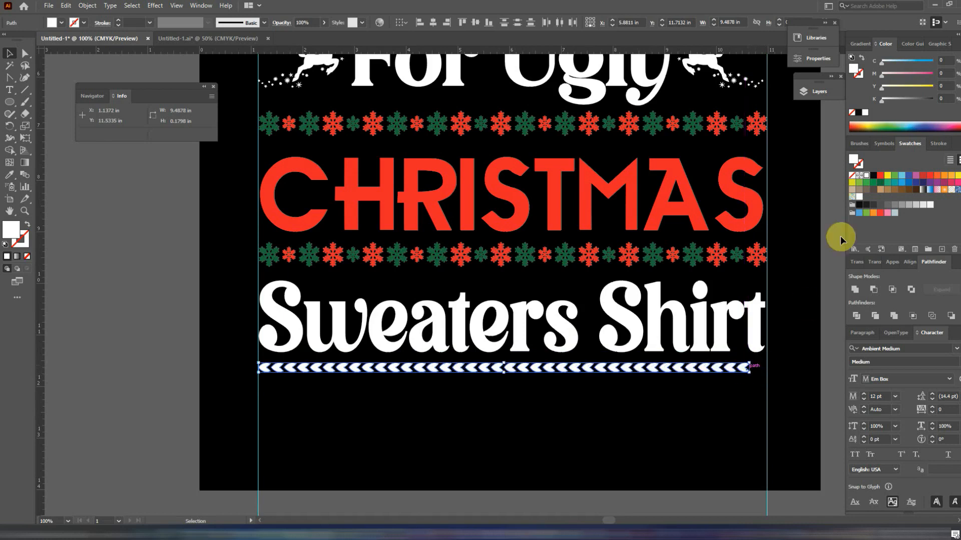
click(881, 177)
right_click(525, 371)
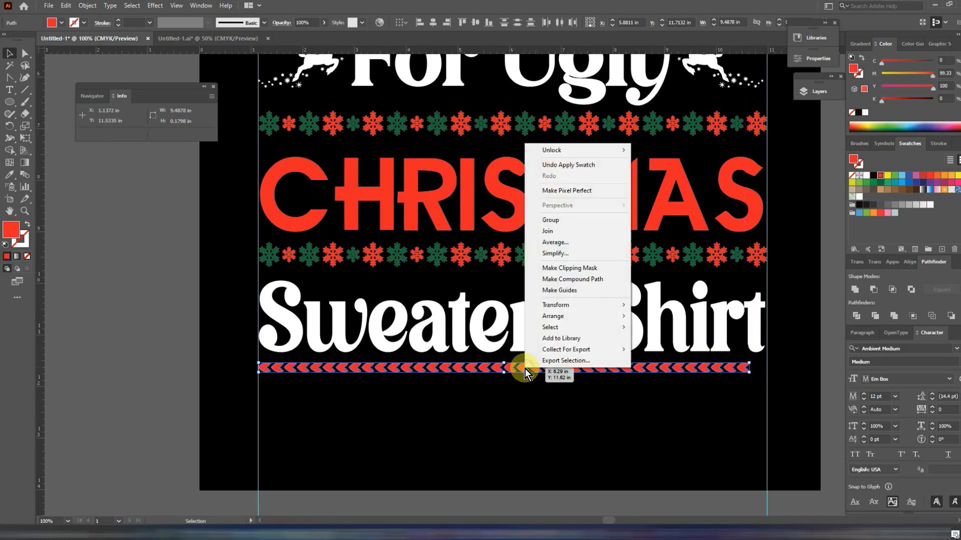
click(548, 220)
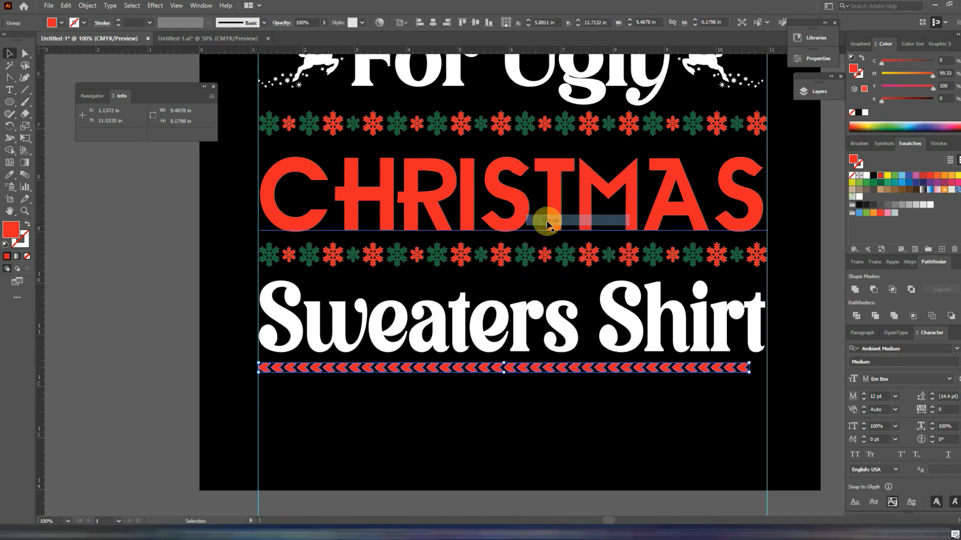
Place the white Christmas tree below the leaf row at the left guide and fill it with dark green.
drag(141, 365, 273, 405)
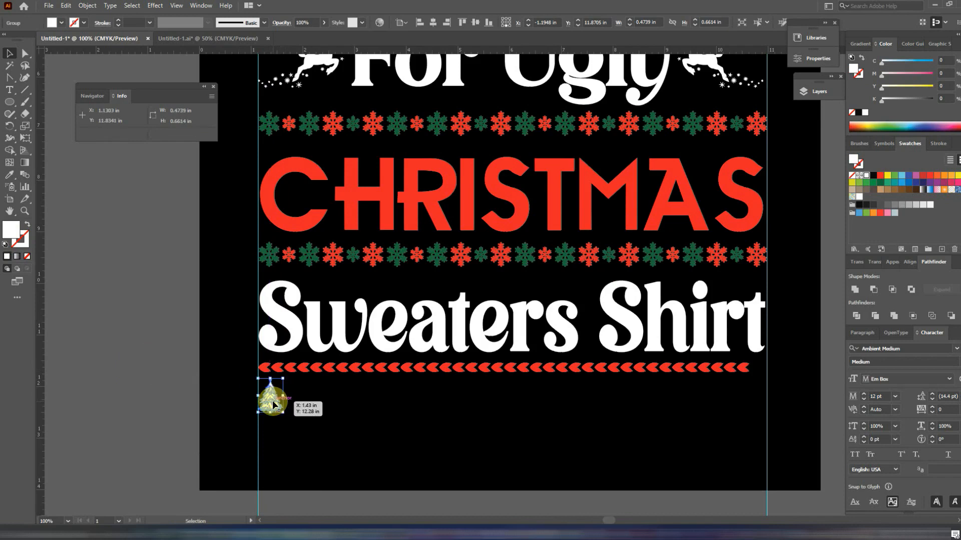
click(862, 179)
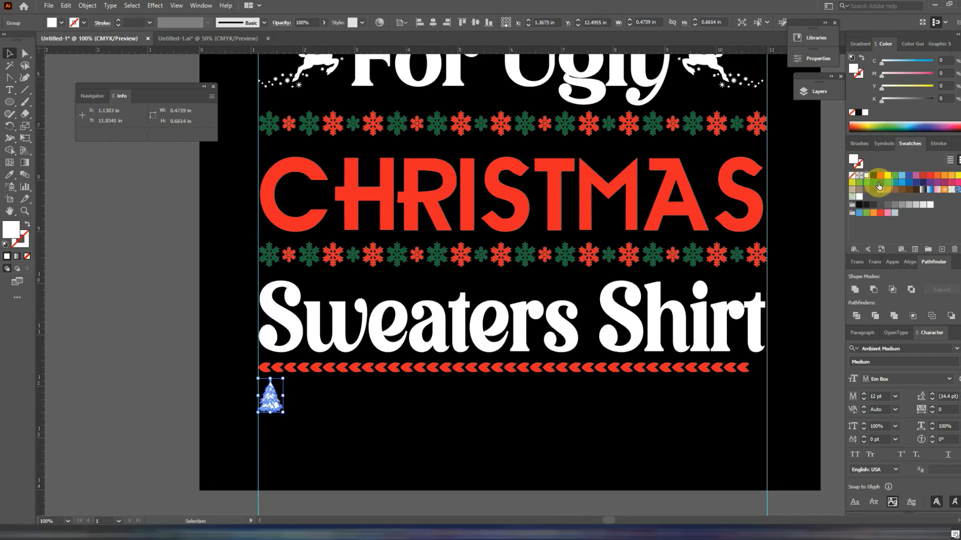
click(882, 185)
Copy the green tree directly beside itself and repeat the copy until the row nearly reaches the right guide.
drag(269, 397, 298, 401)
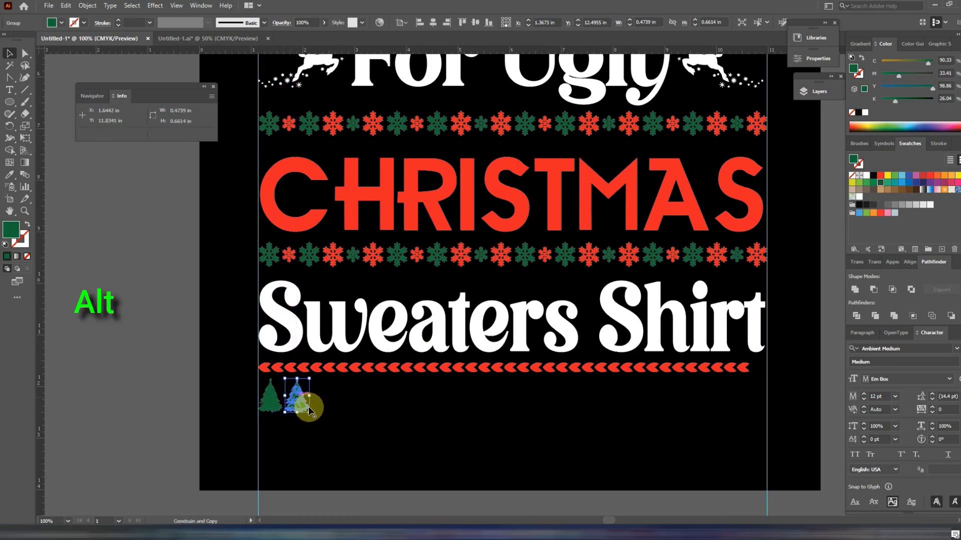
key(ctrl+d)
key(ctrl+d)
key(ctrl+d)
key(ctrl+d)
key(ctrl+d)
key(ctrl+d)
key(ctrl+d)
key(ctrl+d)
key(ctrl+d)
key(ctrl+d)
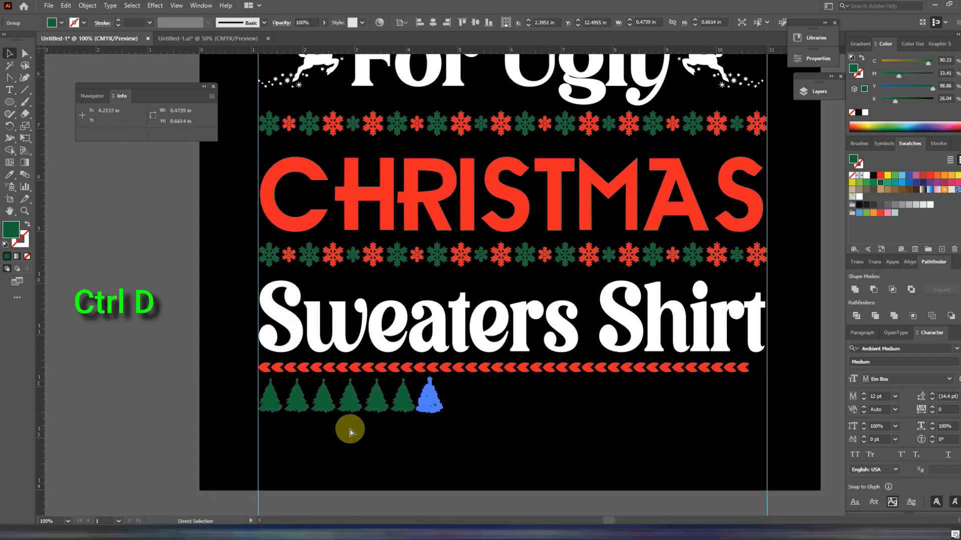
key(ctrl+d)
key(ctrl+d)
key(ctrl+d)
key(ctrl+d)
key(ctrl+d)
key(ctrl+d)
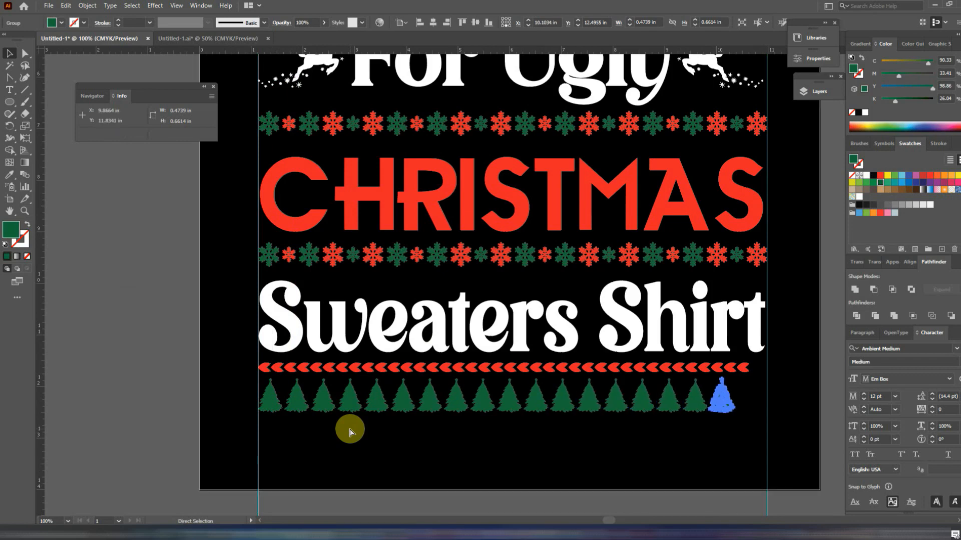
key(ctrl+d)
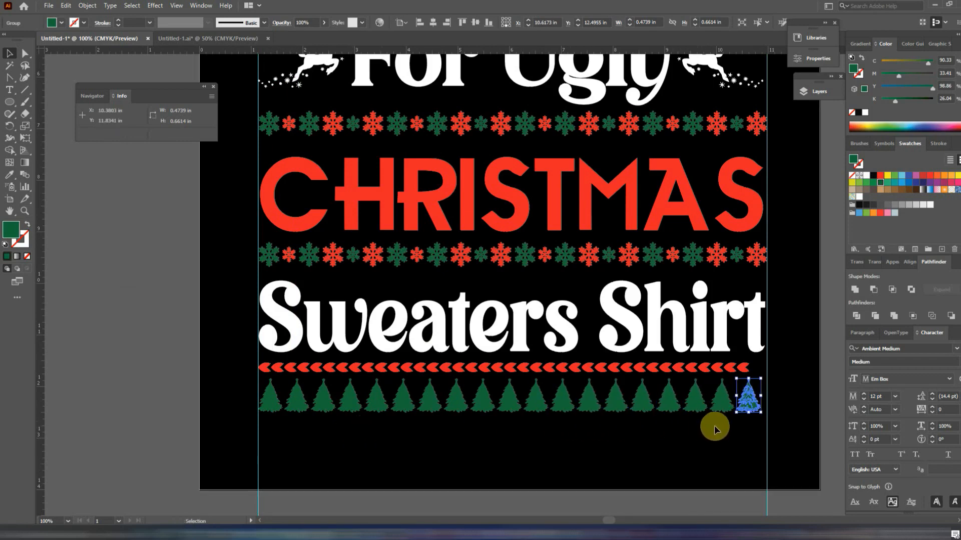
Resize the whole tree row to about 9.47 by 0.70 in so its right end lines up with the leaf row.
drag(753, 430, 280, 399)
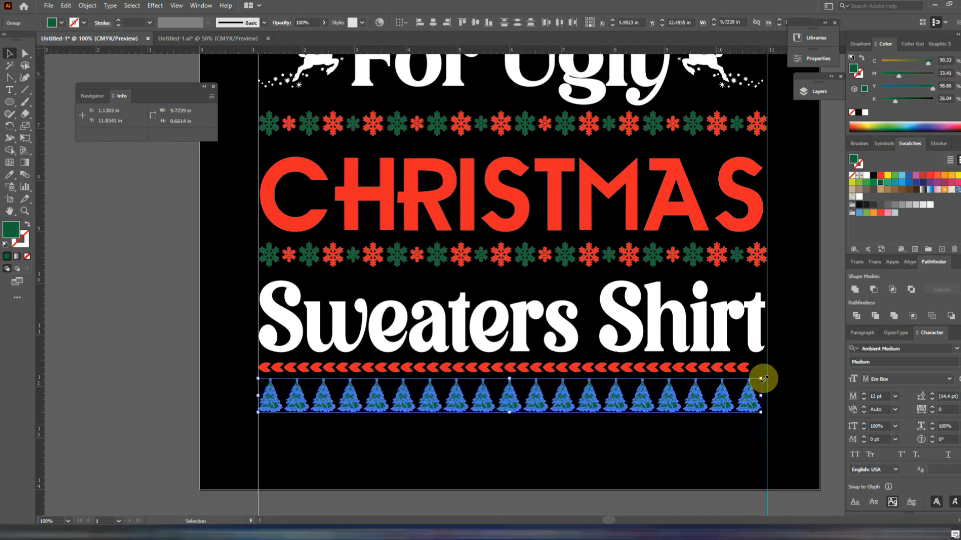
mouse_move(763, 379)
mouse_down()
mouse_move(752, 371)
mouse_move(746, 378)
mouse_up()
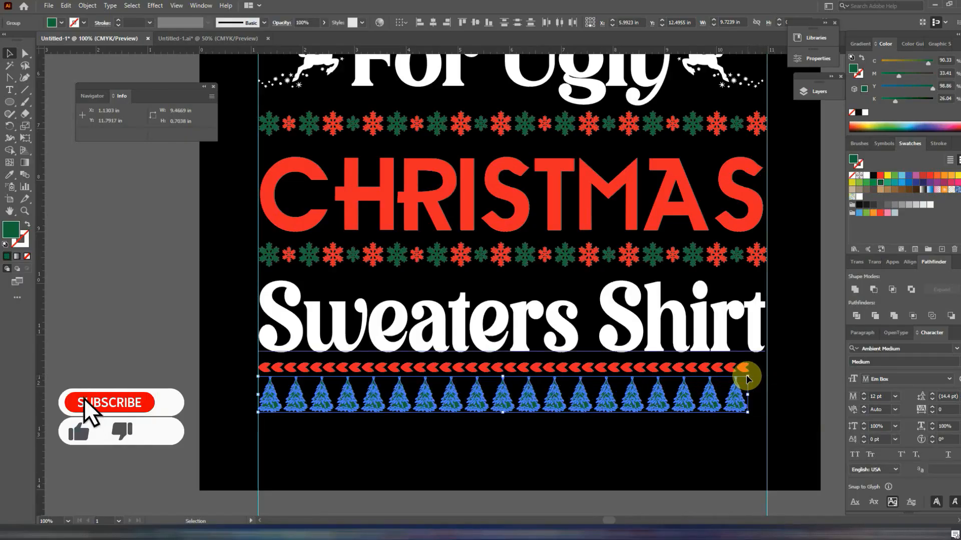
click(796, 361)
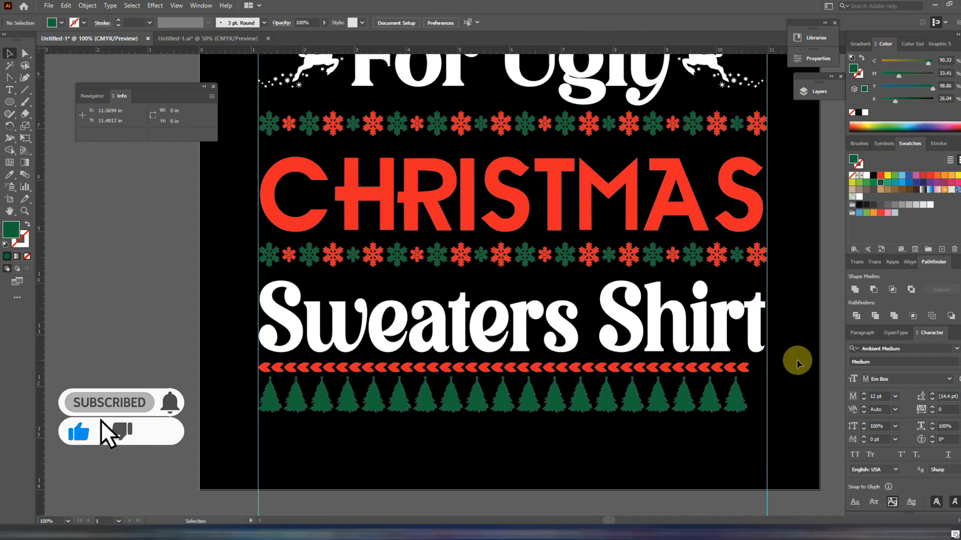
Delete the working artwork from the black artboard together with both vertical guides.
key(ctrl+minus)
key(ctrl+minus)
key(ctrl+minus)
key(ctrl+minus)
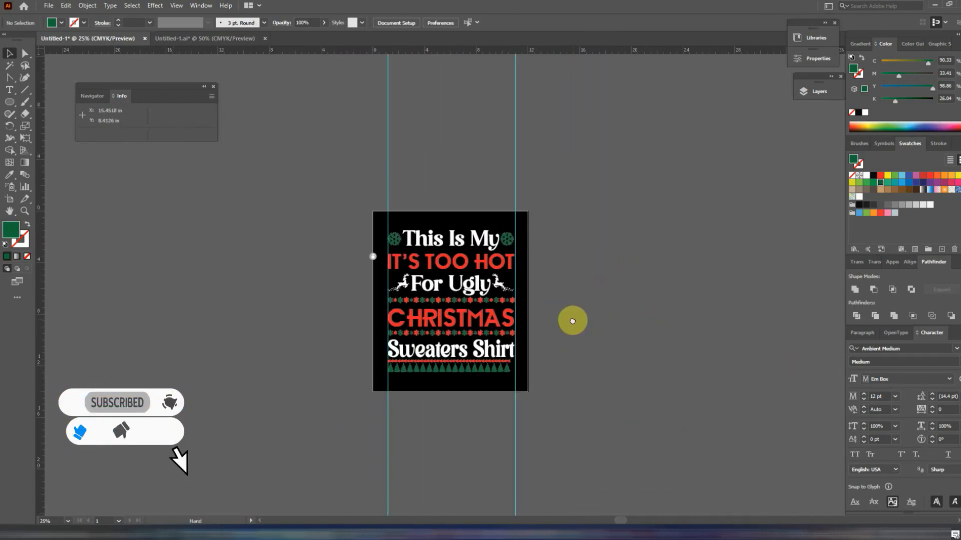
drag(513, 220, 397, 391)
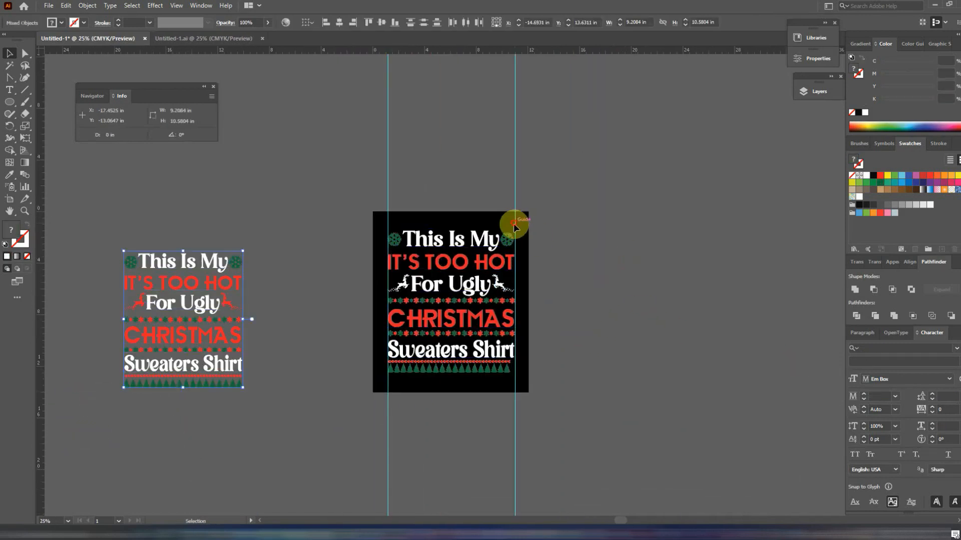
click(515, 221)
drag(512, 228, 390, 381)
key(Delete)
drag(534, 173, 471, 196)
key(Delete)
Move the finished design with red reindeer onto the black artboard and enlarge it to about 10.11 by 11.61 in.
drag(262, 221, 131, 392)
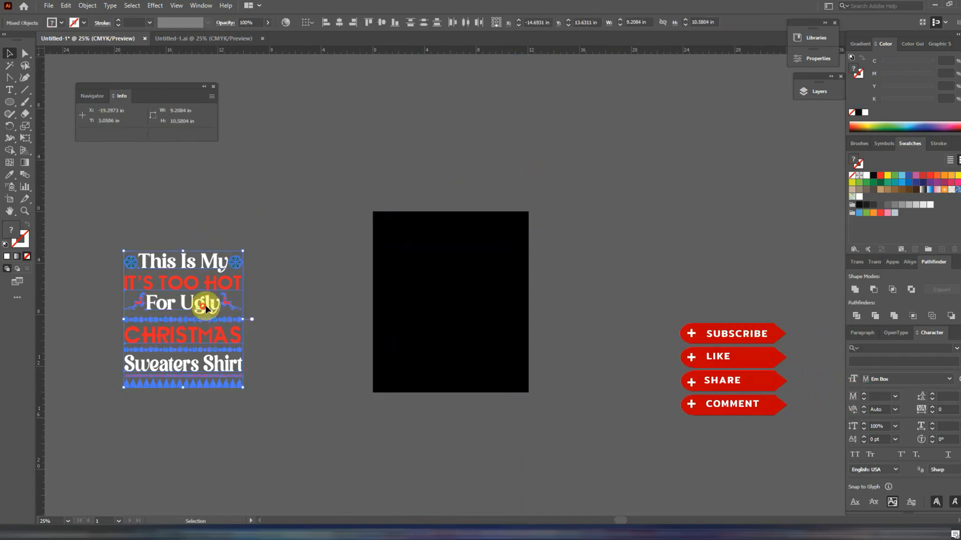
drag(206, 307, 473, 291)
drag(510, 236, 516, 227)
click(618, 256)
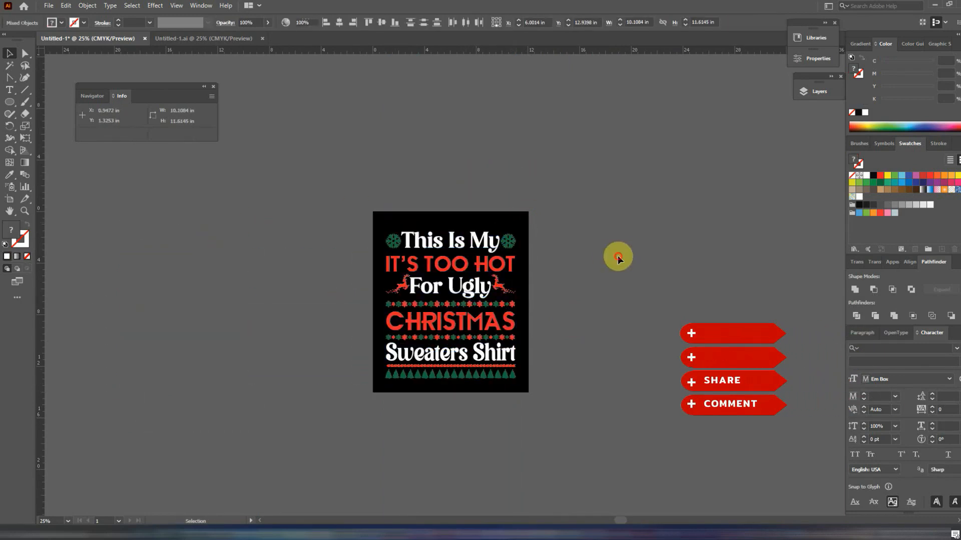
key(ctrl+equal)
key(ctrl+equal)
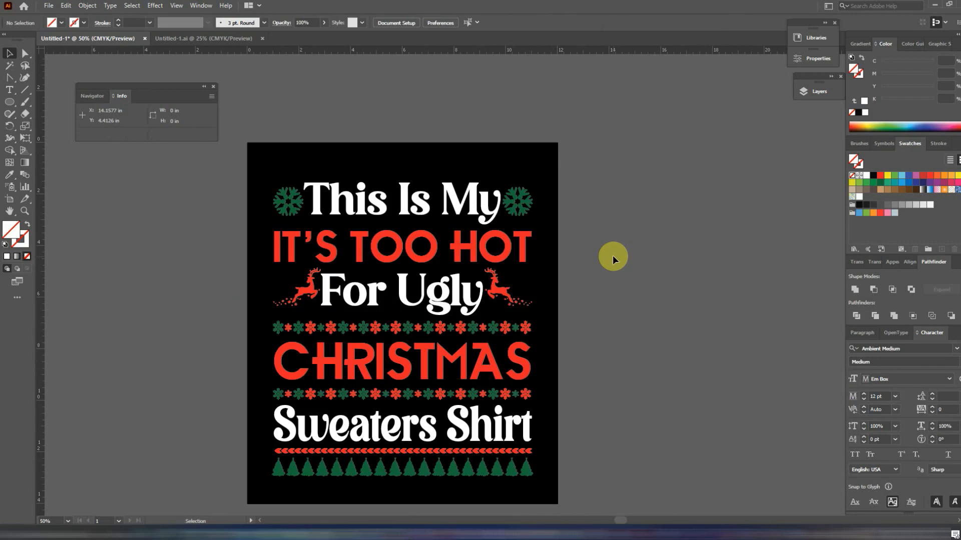
drag(472, 293, 537, 260)
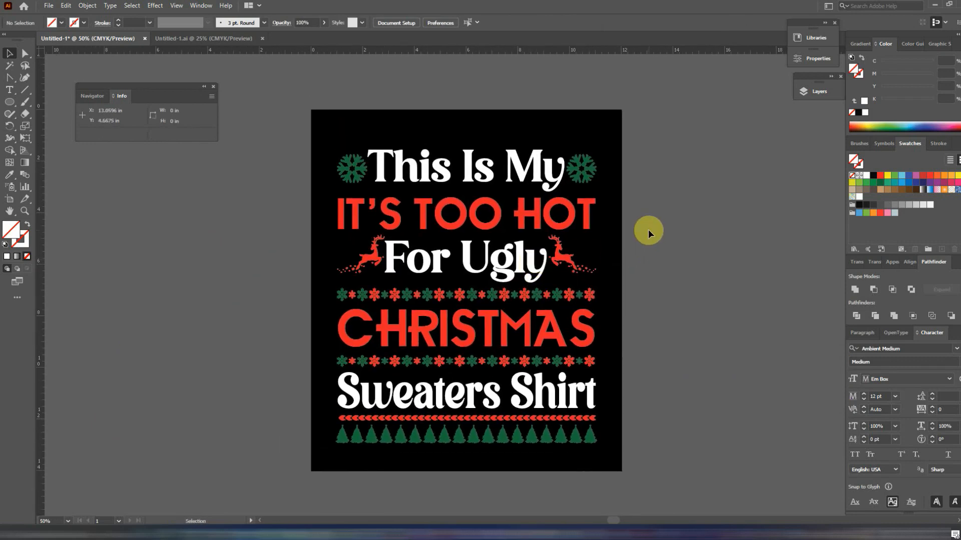